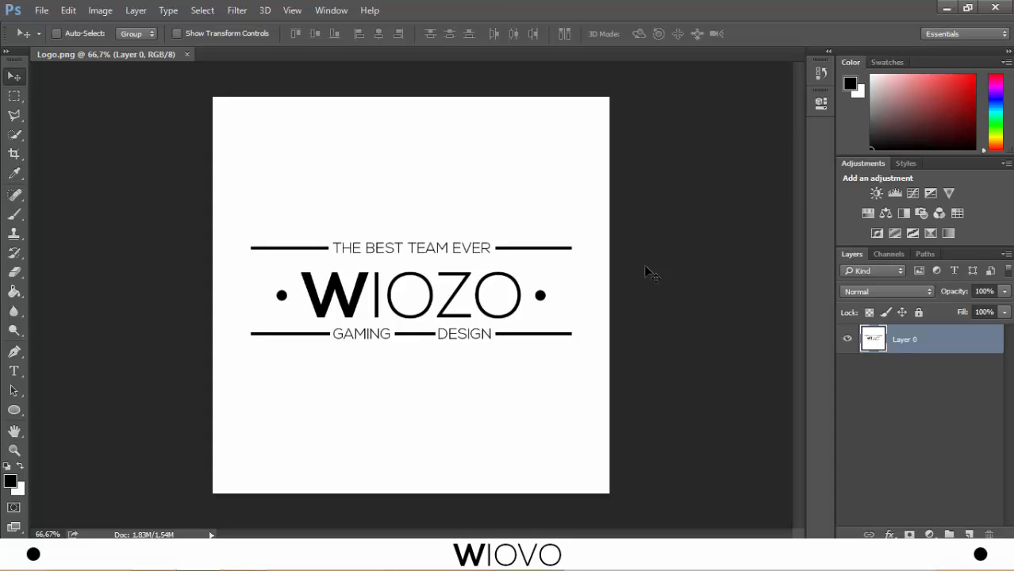
- Create a new 800 x 800 pixel document named Logo at 150 pixels/inch, RGB Color, with a white background
click(38, 16)
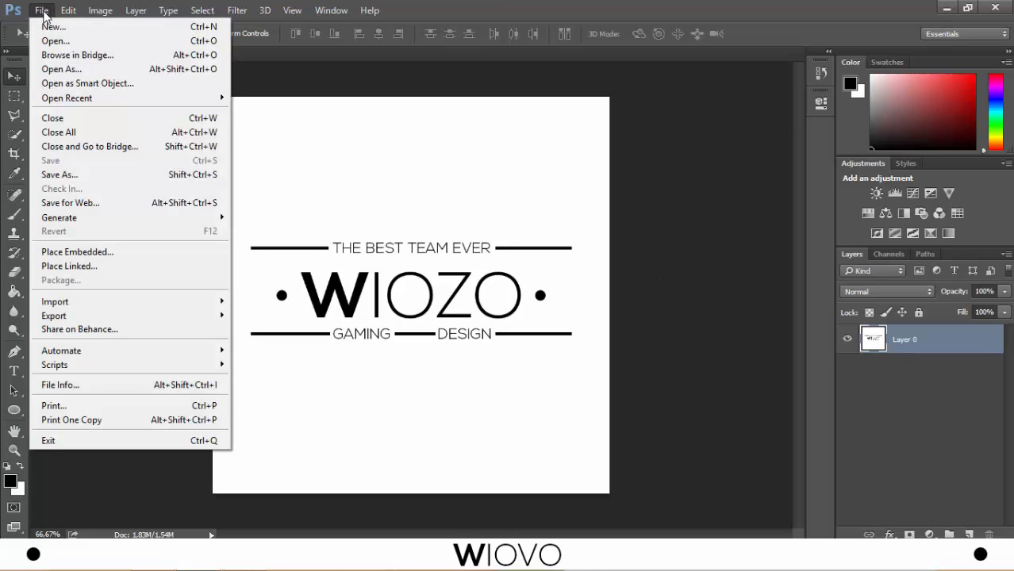
click(61, 28)
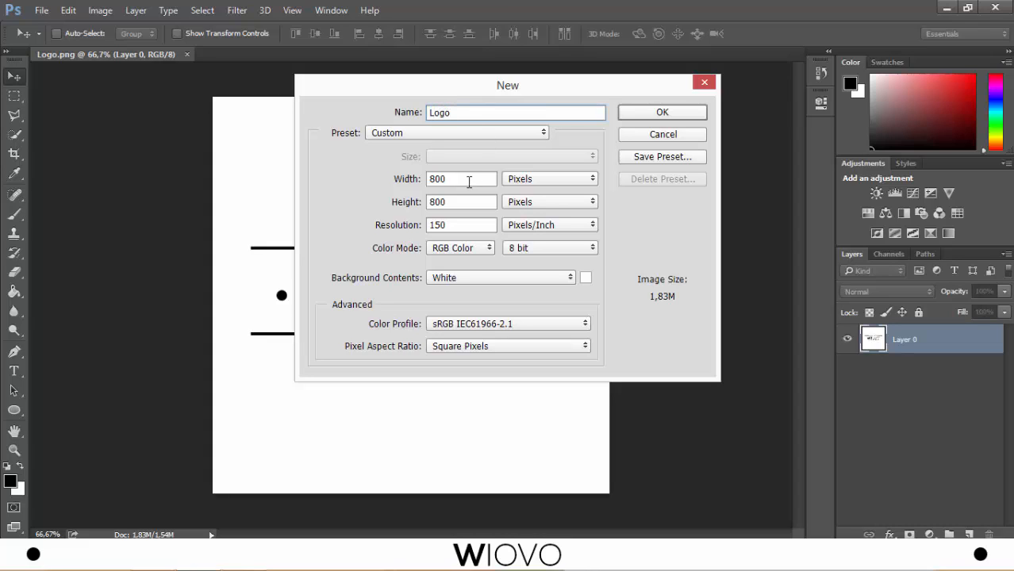
drag(468, 183, 411, 182)
drag(464, 204, 391, 202)
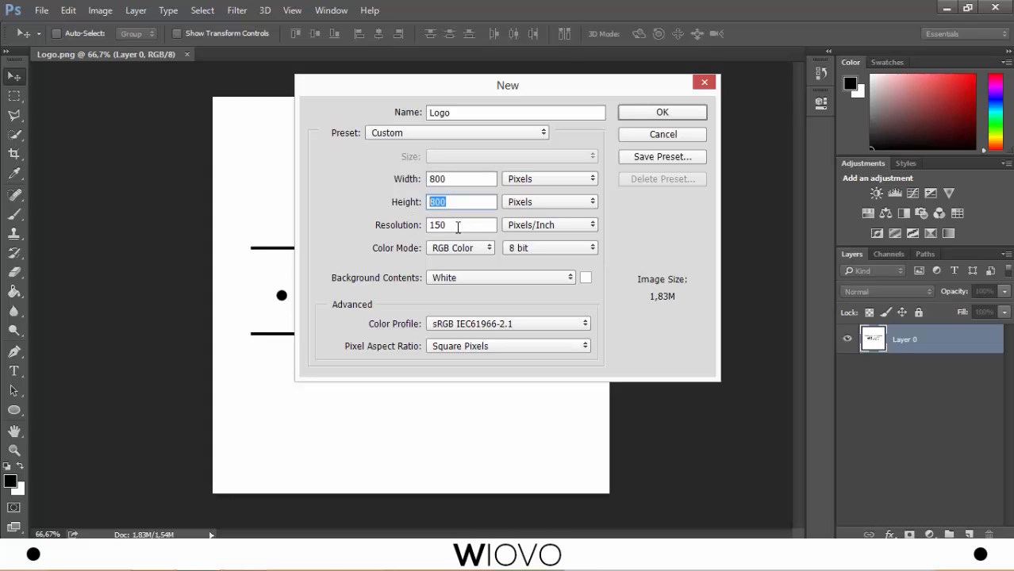
drag(457, 228, 402, 225)
click(458, 281)
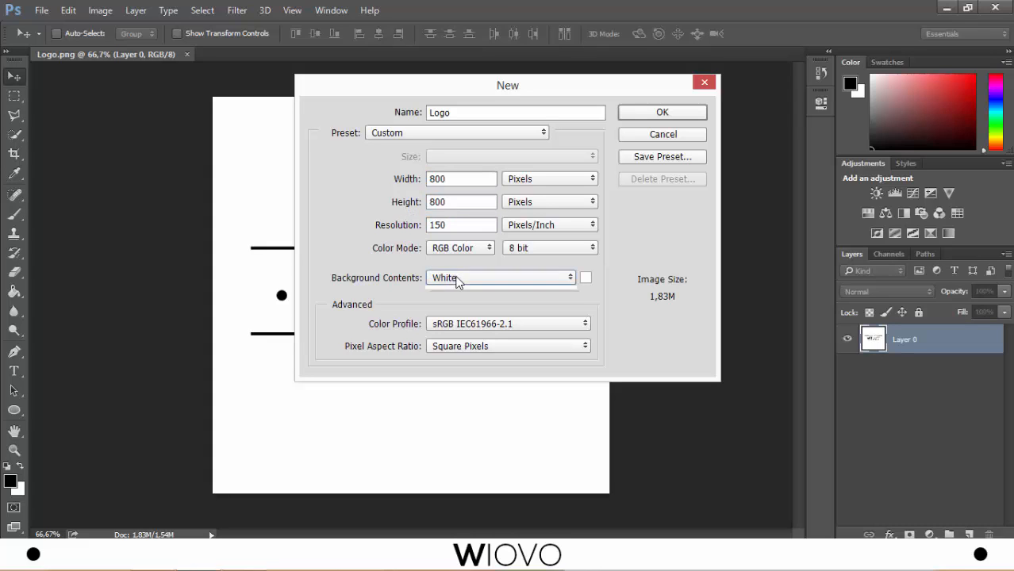
click(449, 289)
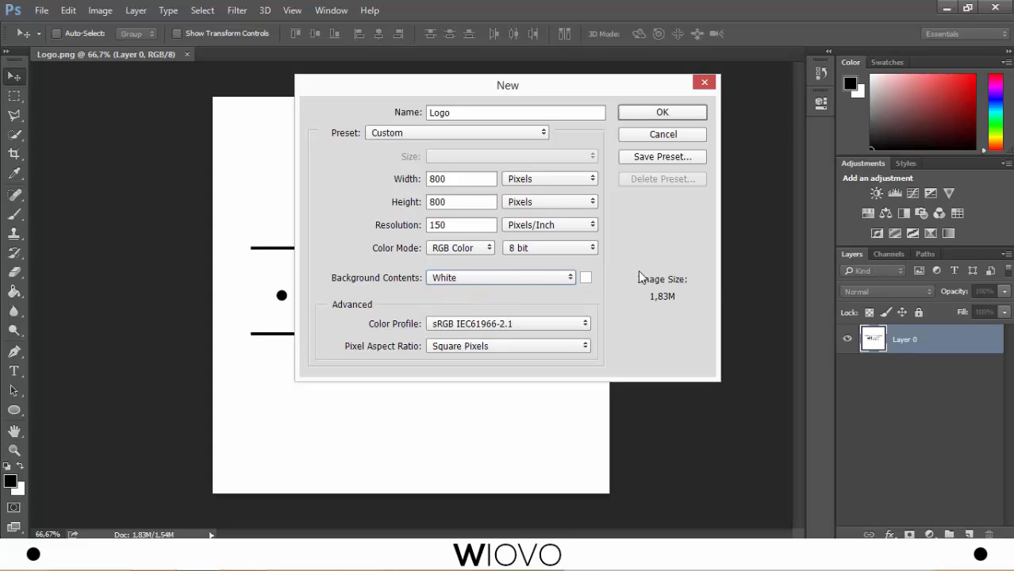
click(652, 116)
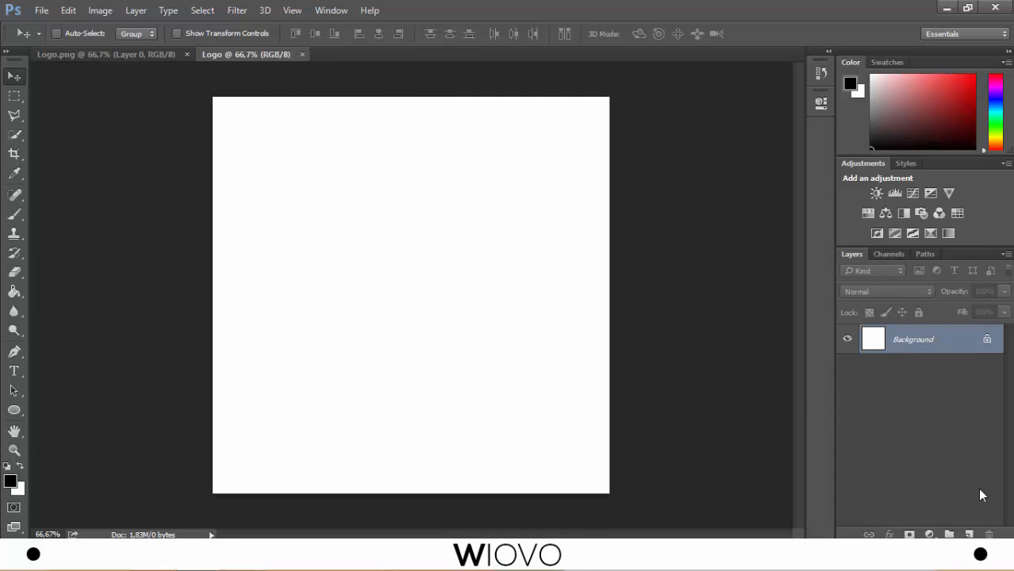
- Add a new layer and enter the text WIOZO near the middle of the canvas
click(969, 534)
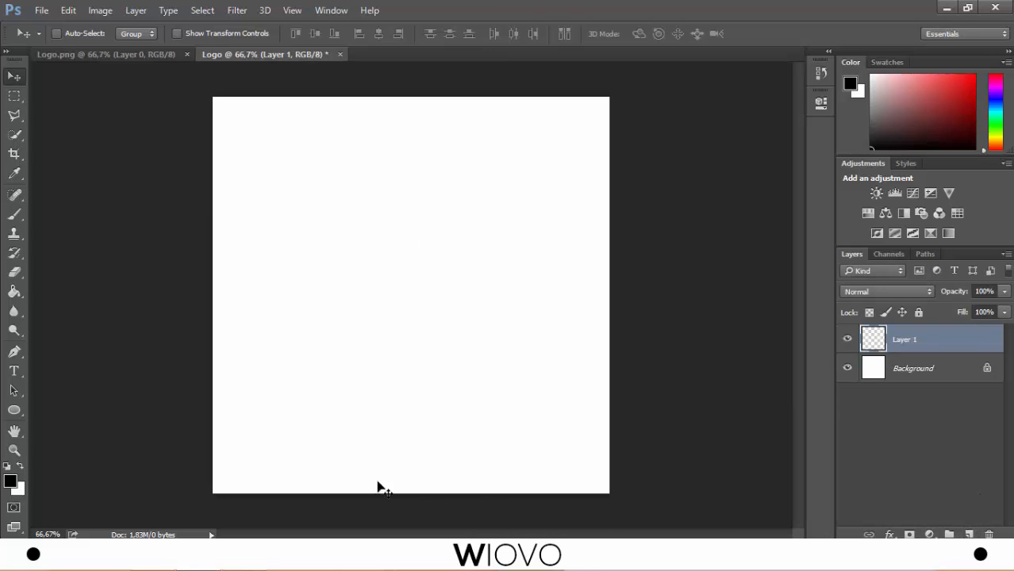
click(14, 370)
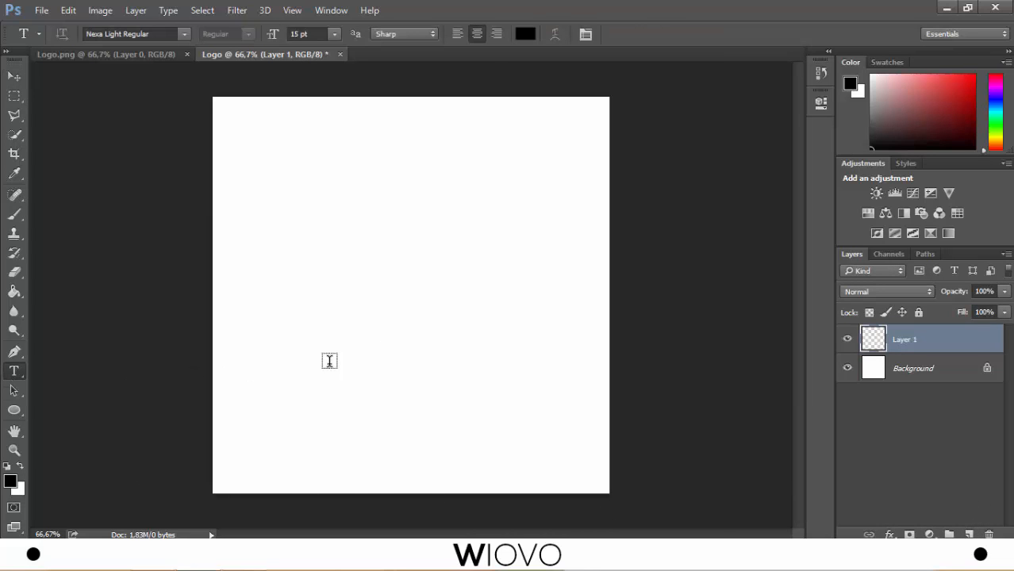
click(420, 276)
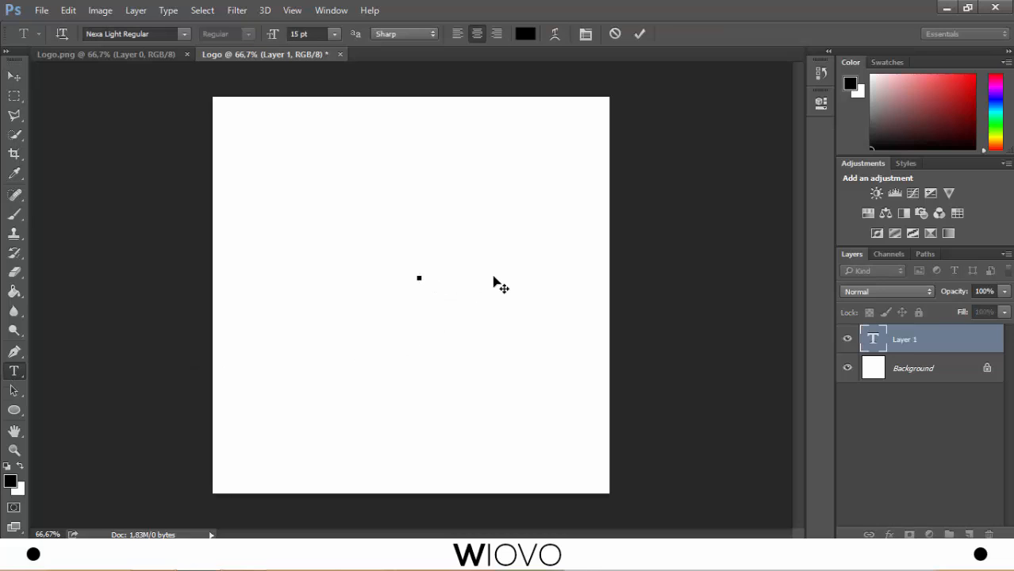
text(WIOZO)
- Change the font of the letter W in WIOZO to Nexa Bold Regular
key(shift+Left)
click(184, 34)
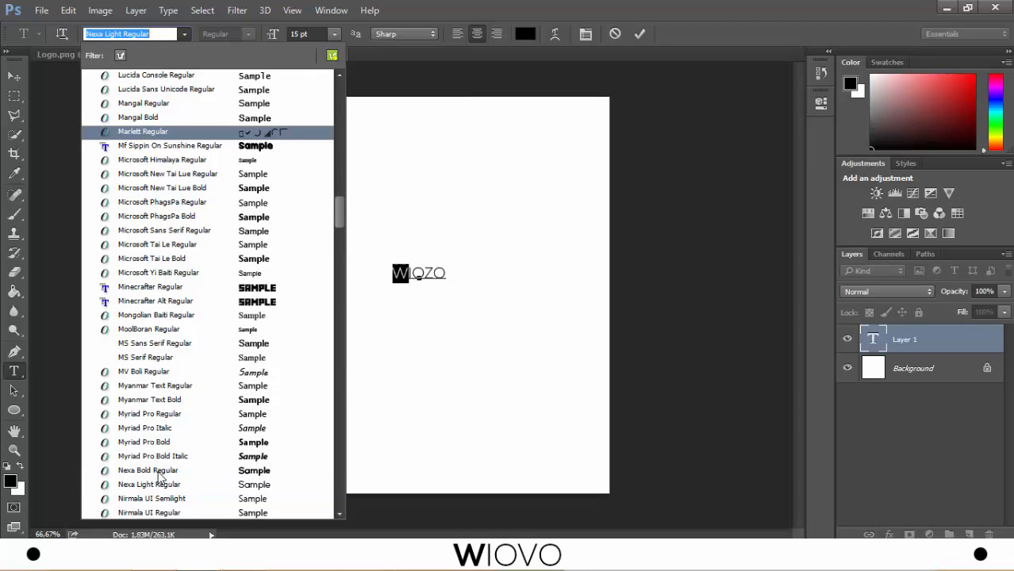
click(157, 470)
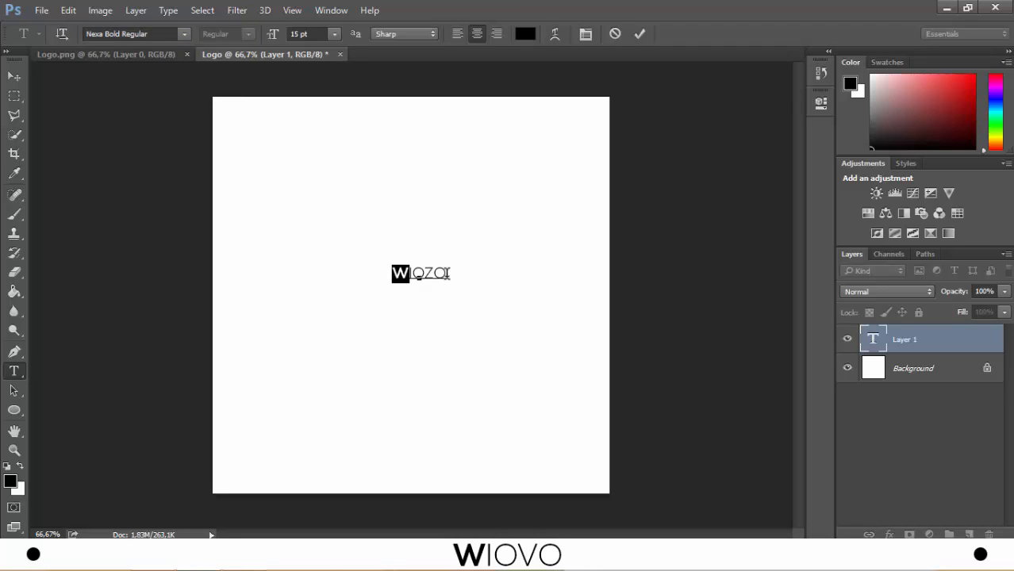
- Set the font size of the whole WIOZO text to 60 pt and commit the text
drag(448, 273, 359, 216)
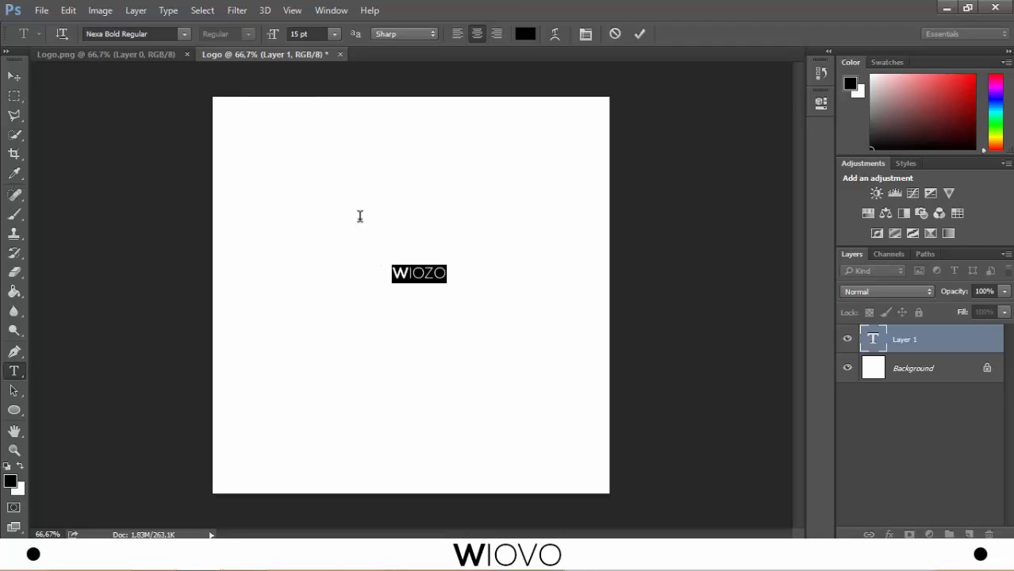
click(296, 34)
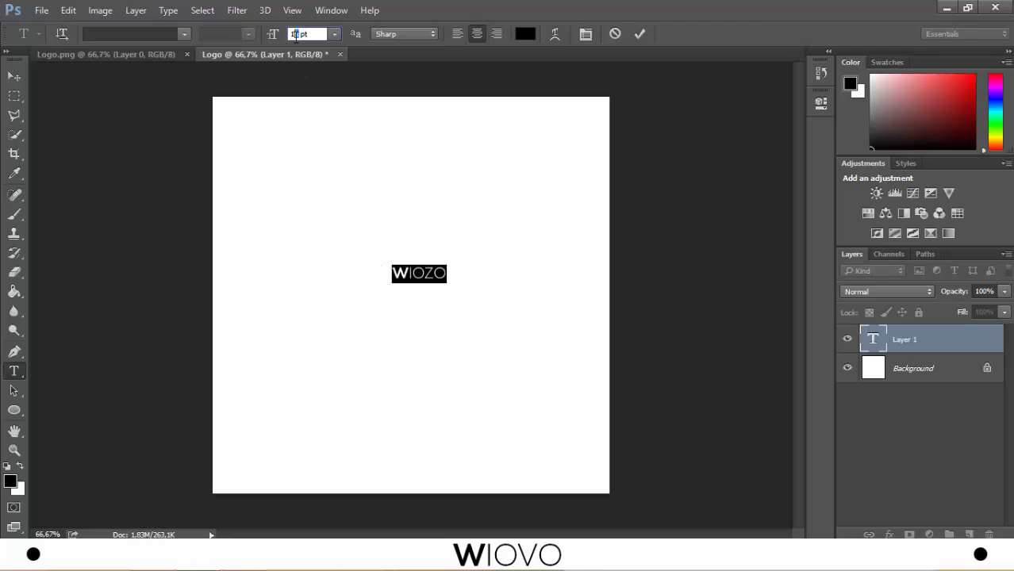
text(100)
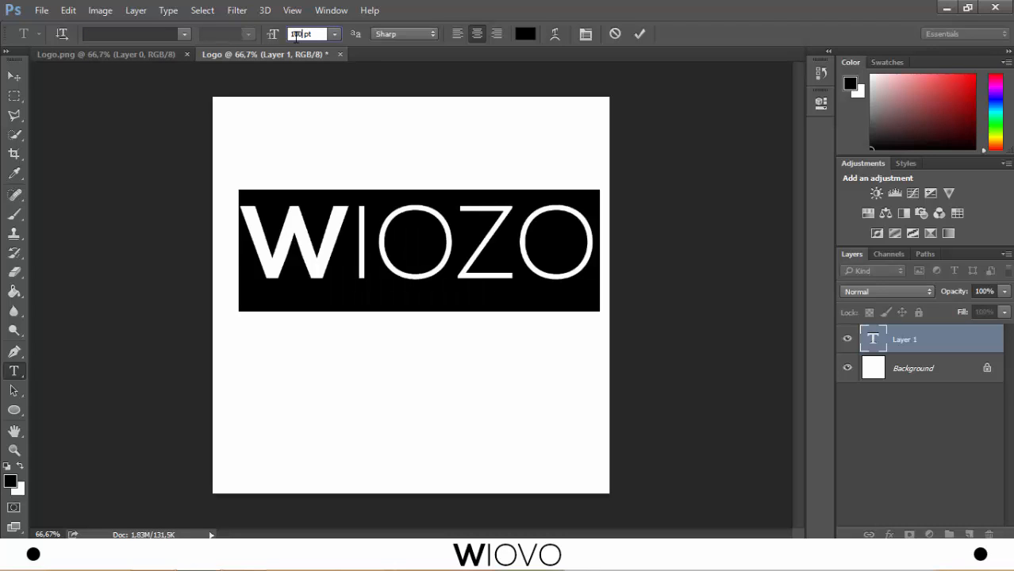
key(BackSpace)
key(BackSpace)
key(BackSpace)
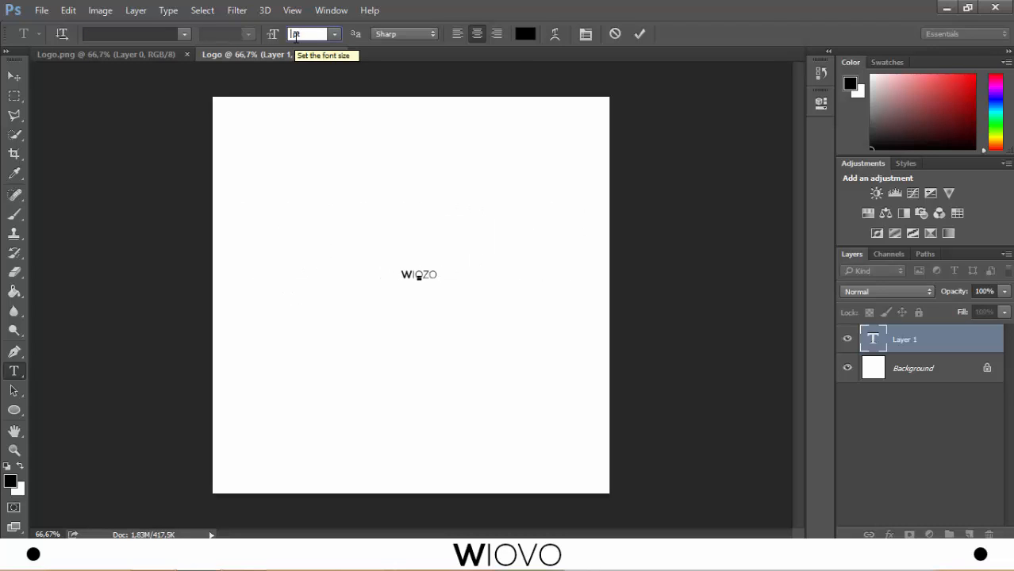
text(70)
key(BackSpace)
key(BackSpace)
text(60)
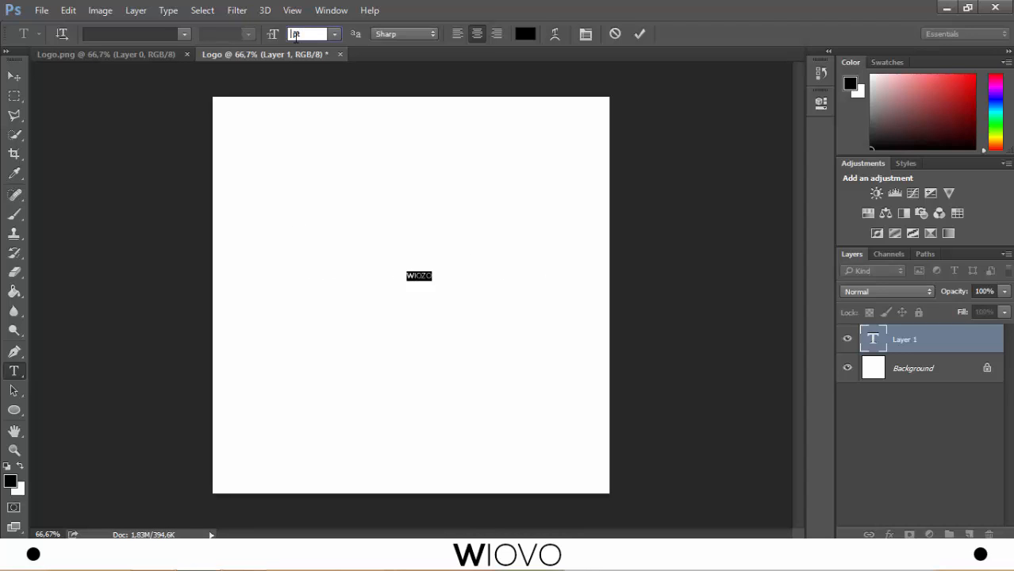
click(640, 34)
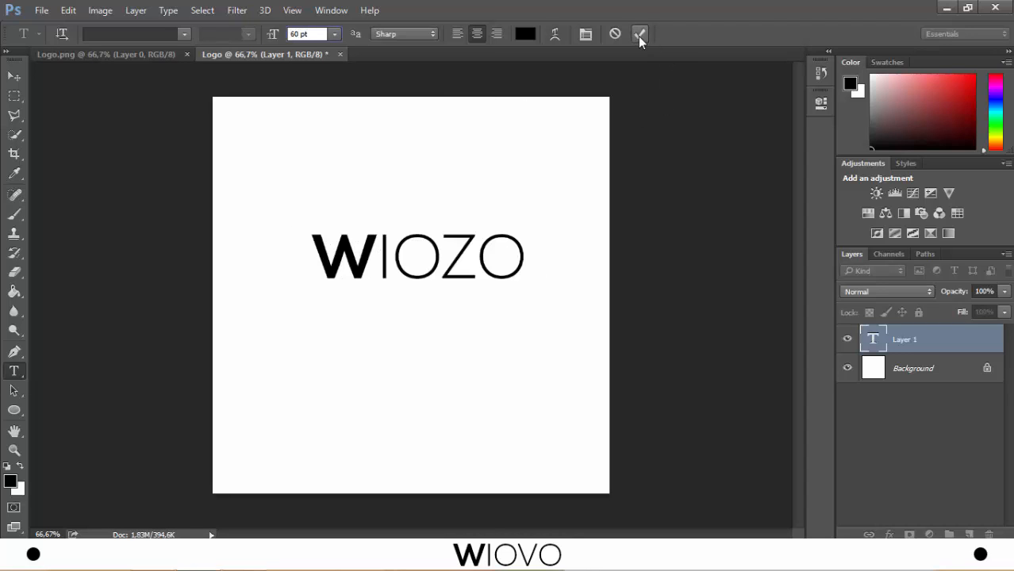
- Centre the WIOZO text vertically and horizontally on the full canvas, and clear the selection
click(14, 75)
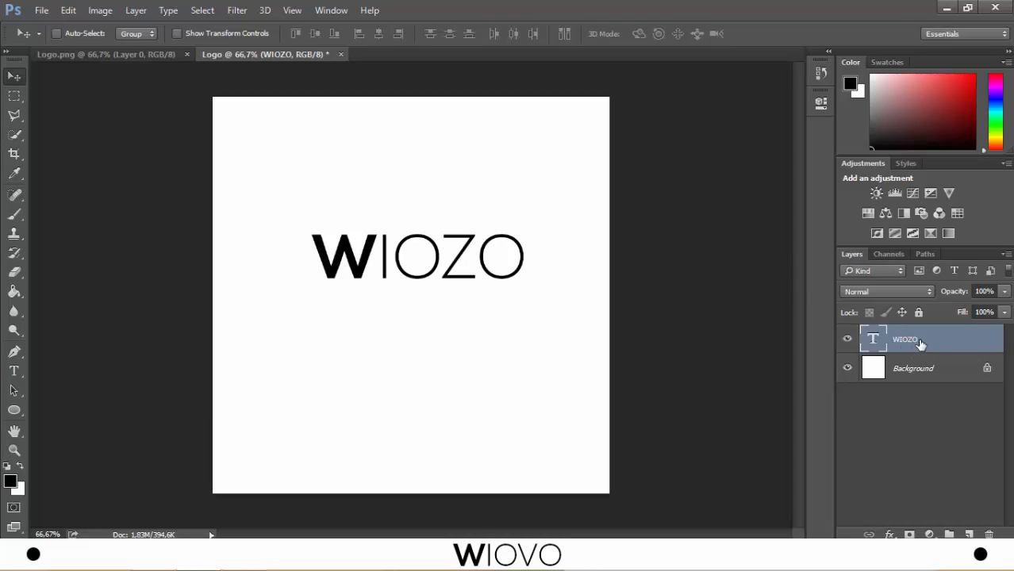
key(ctrl+a)
click(316, 33)
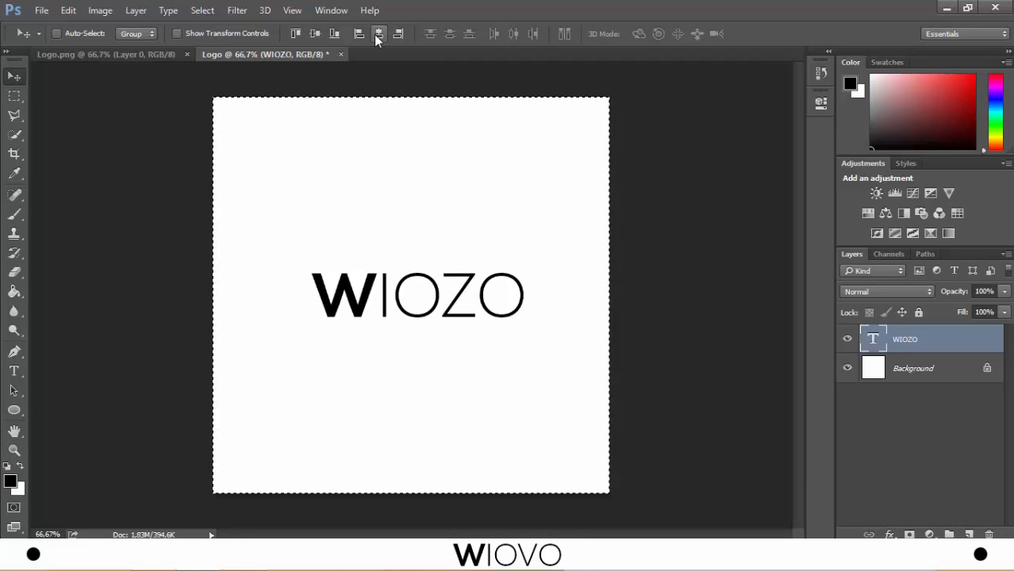
click(376, 34)
key(ctrl+d)
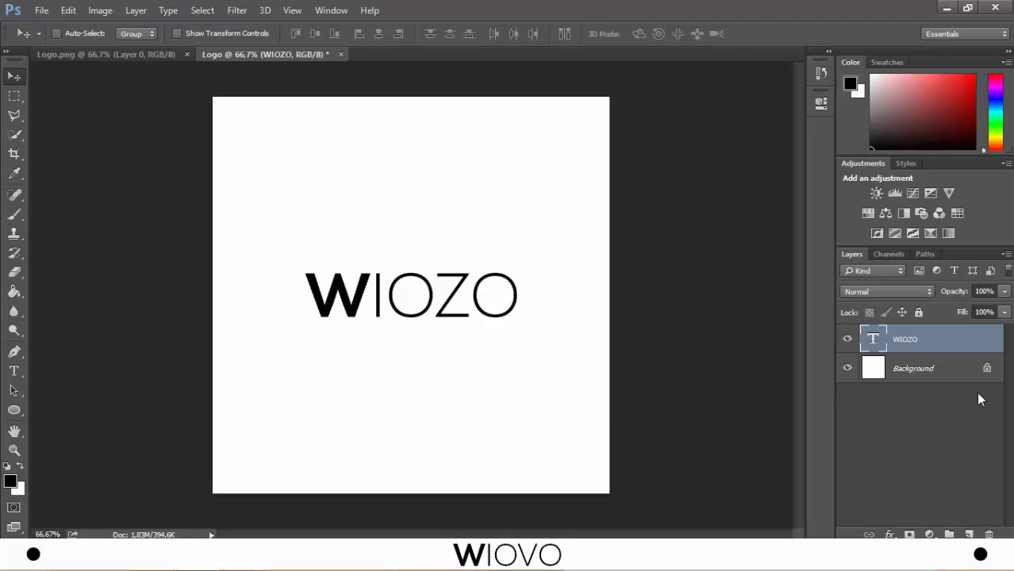
- After checking the reference Logo.png, make a thin horizontal black bar before the W on a new layer, using a rectangular selection and Paint Bucket fill
click(132, 58)
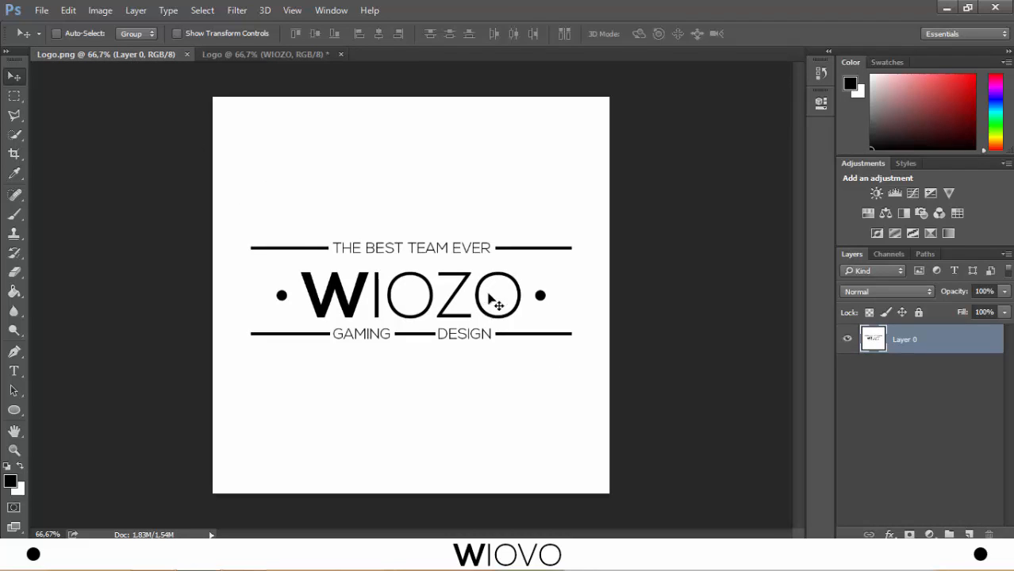
click(266, 54)
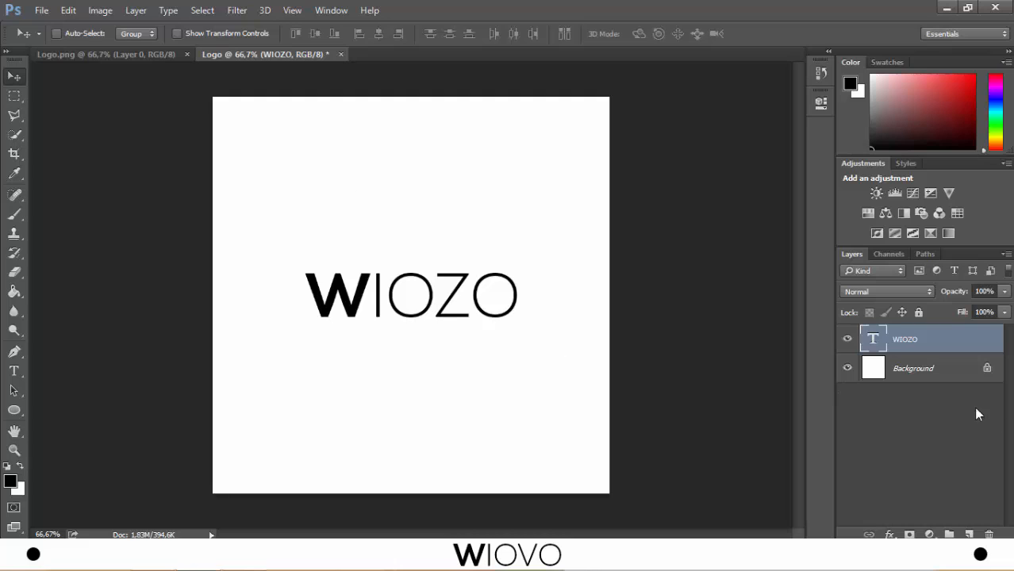
click(970, 533)
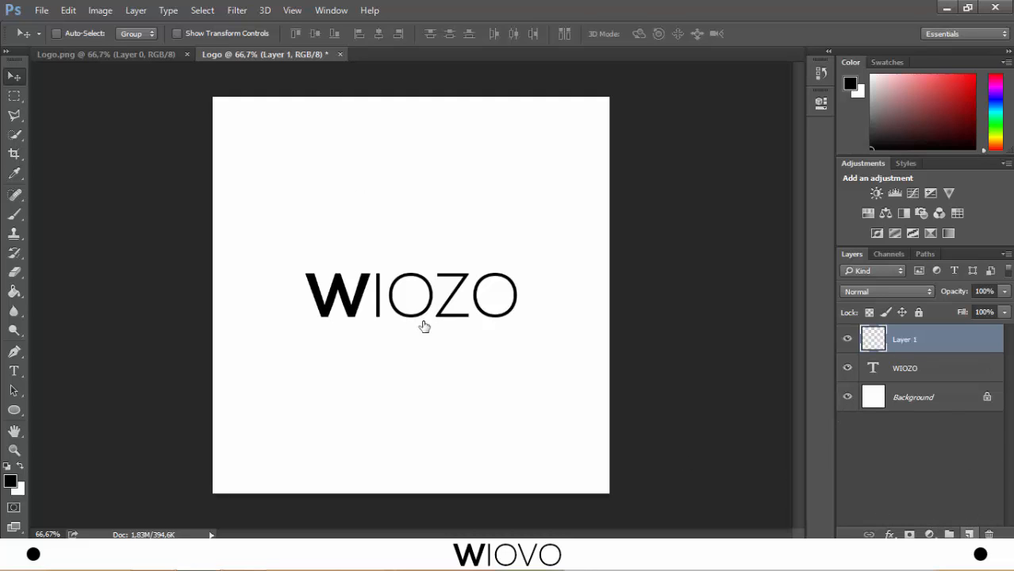
click(18, 94)
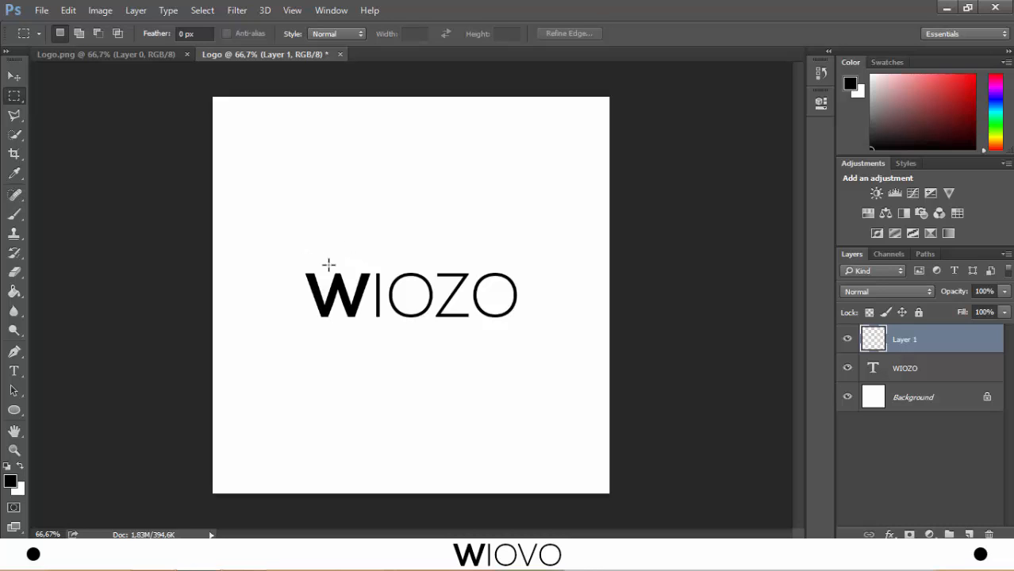
drag(259, 290, 293, 293)
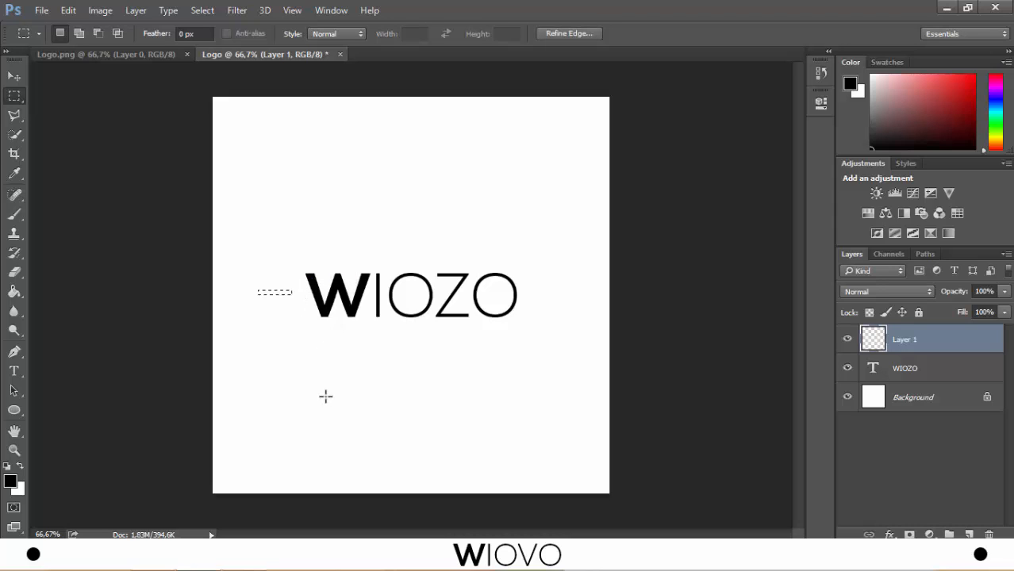
click(16, 295)
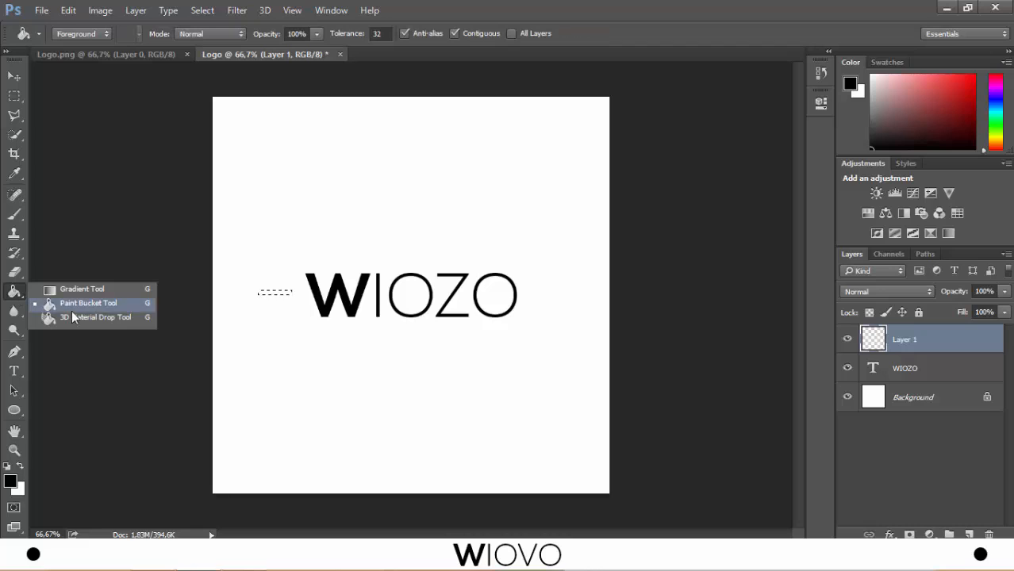
click(74, 304)
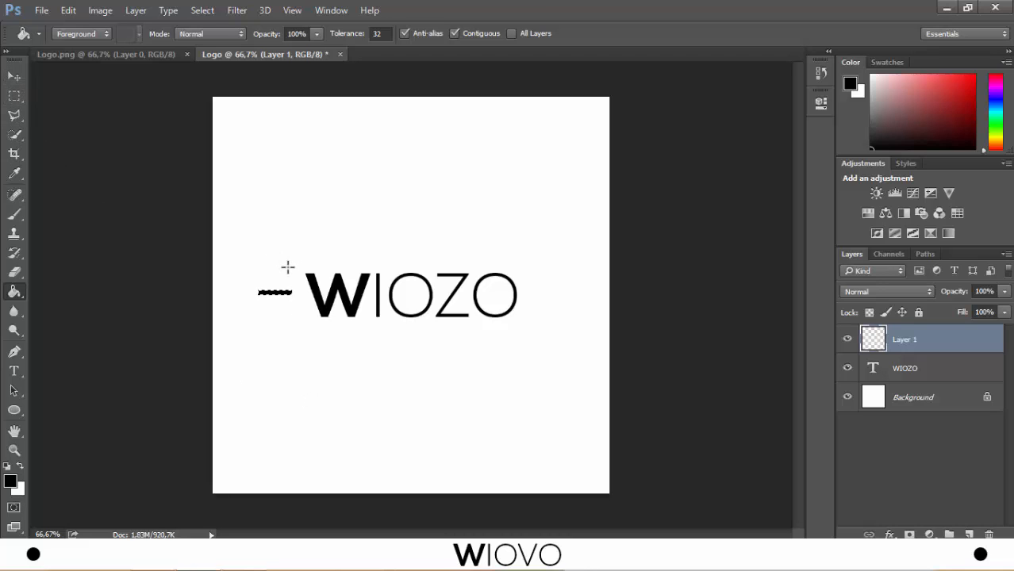
key(ctrl+d)
- Duplicate the bar layer and move the copy to the far side of the WIOZO text, after the last O
click(17, 82)
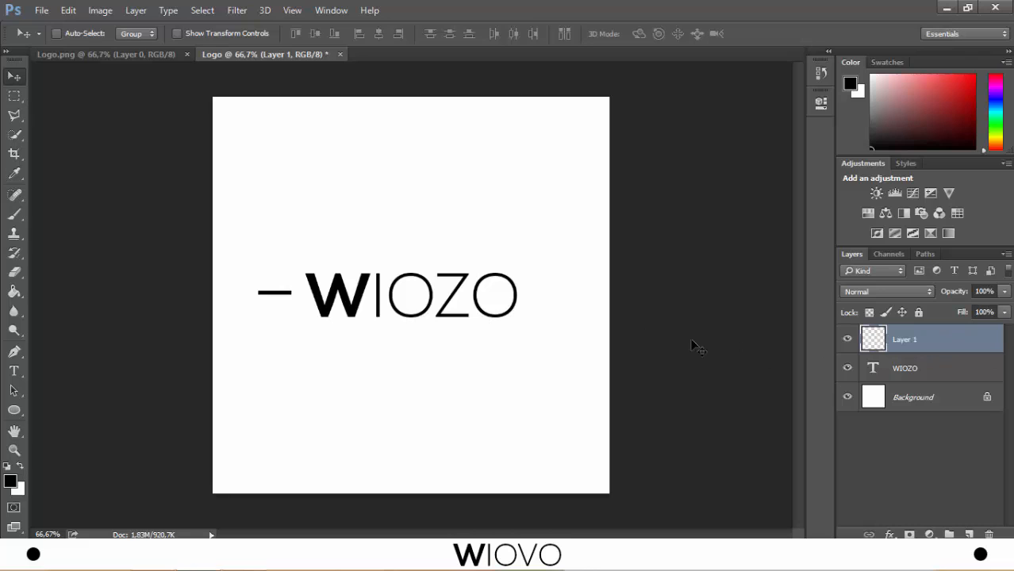
key(ctrl+j)
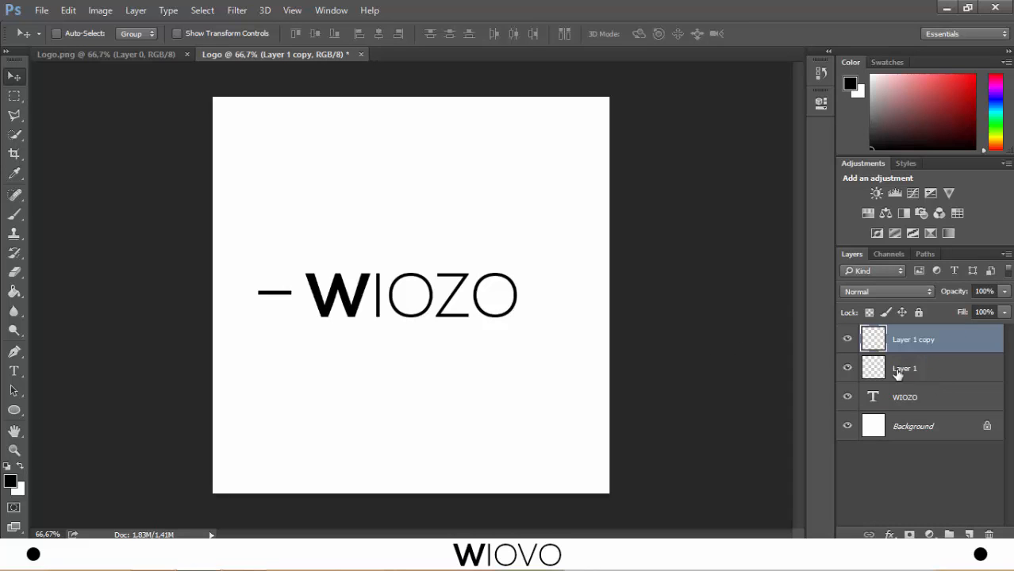
drag(480, 313, 574, 300)
- Select both bar layers, centre them vertically and horizontally on the full canvas, and clear the selection
shift+click(938, 363)
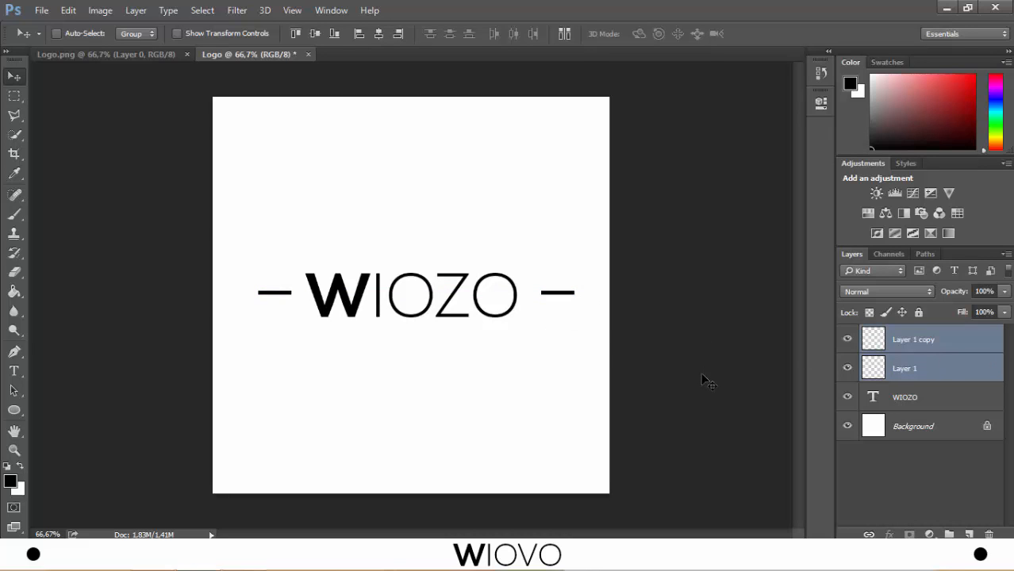
key(ctrl+a)
click(310, 35)
click(378, 34)
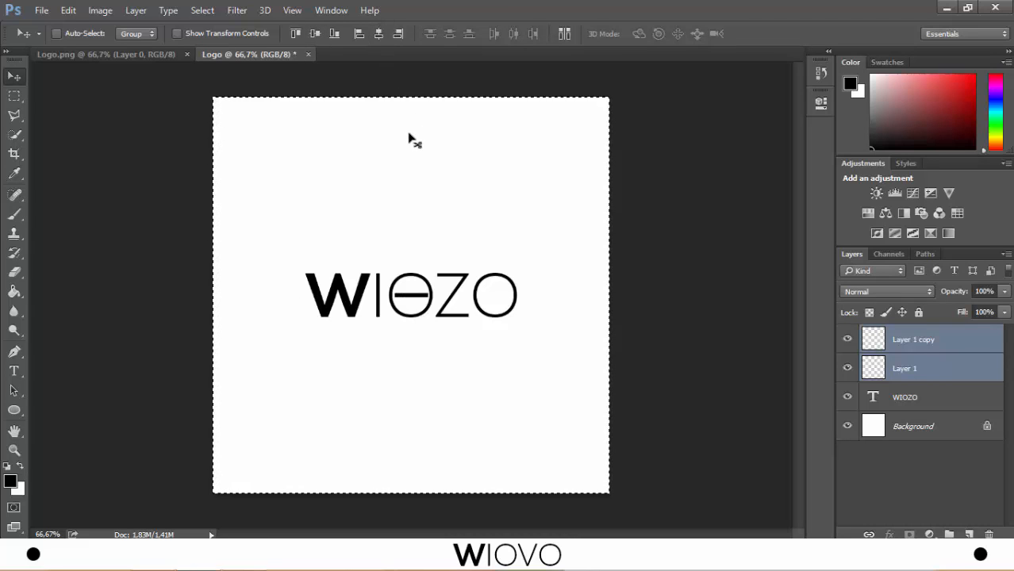
key(ctrl+d)
- Place the bar copy just after the last O and the original bar just before the W, and group both bar layers
click(928, 340)
drag(420, 296, 545, 297)
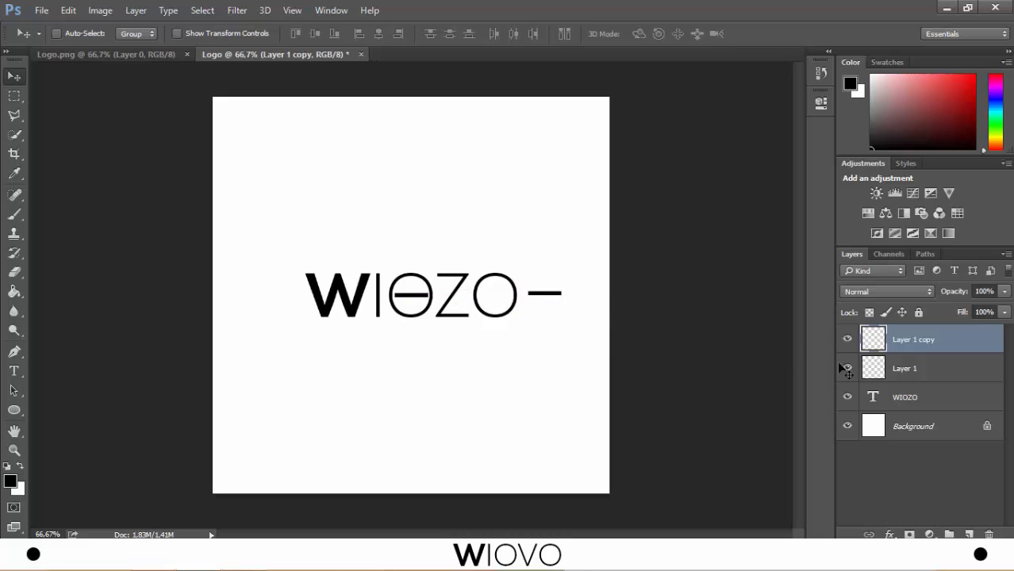
click(905, 369)
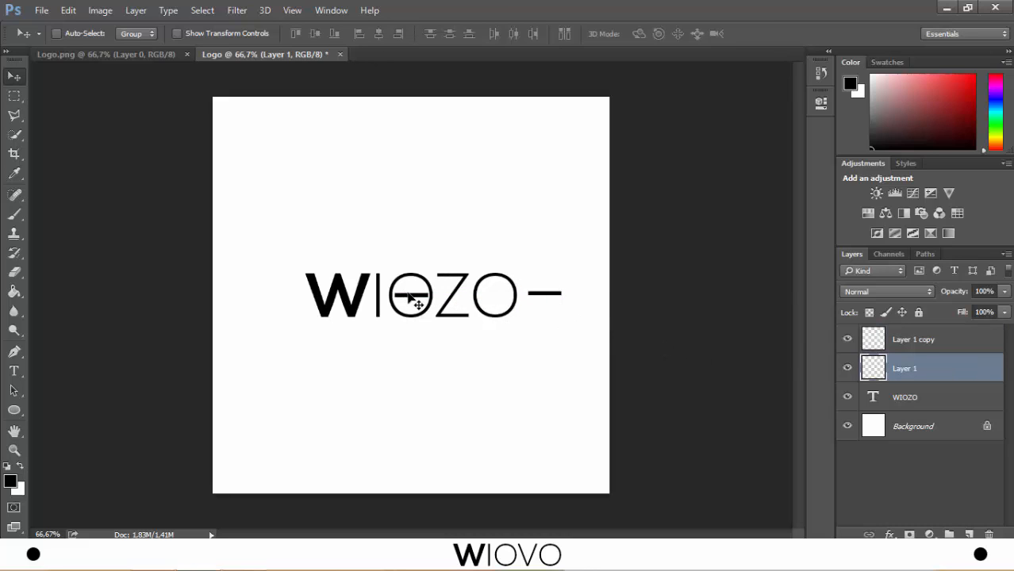
drag(410, 297, 276, 295)
shift+click(922, 347)
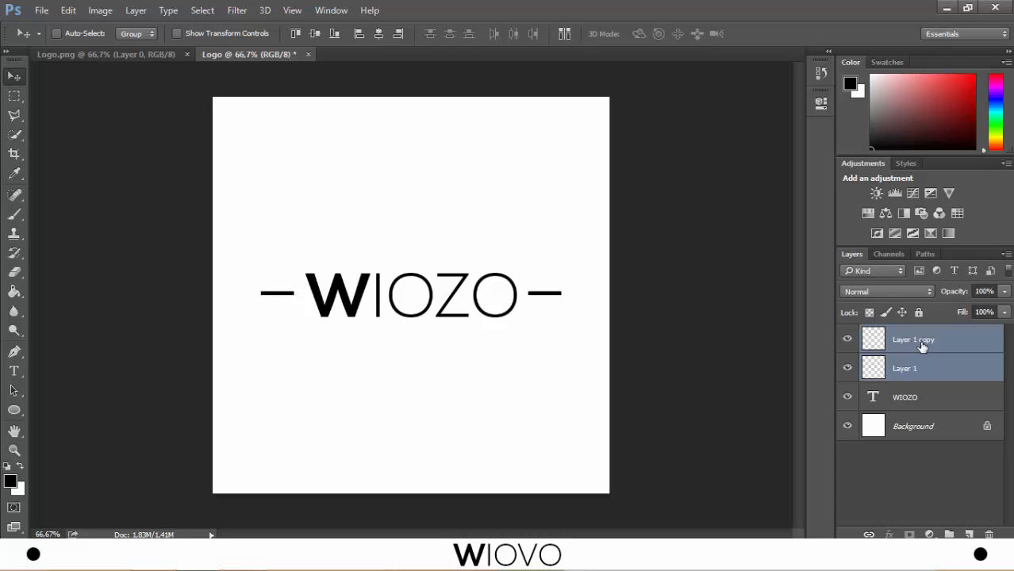
key(ctrl+g)
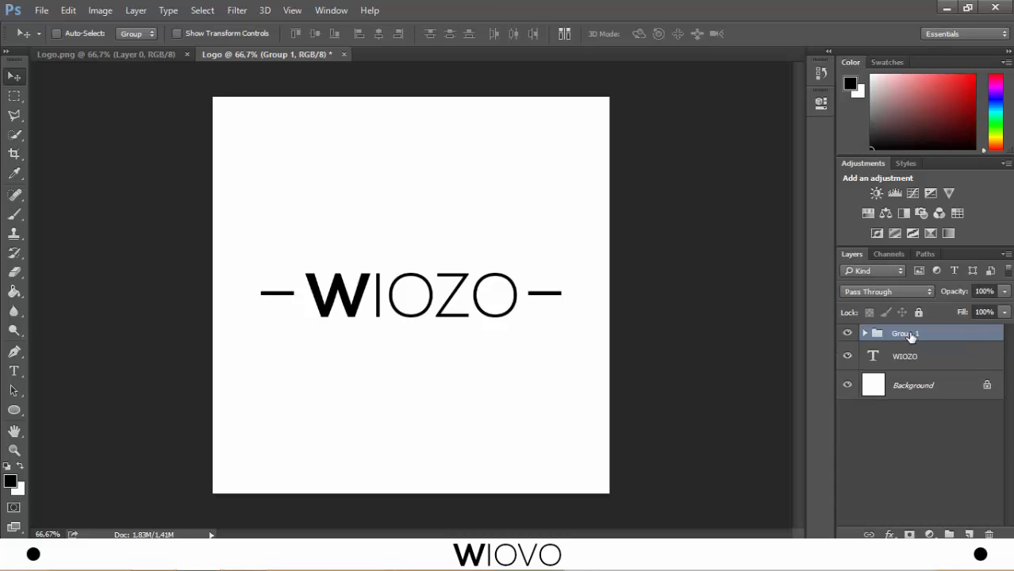
- Merge the group of bars into one layer, centre it on the full canvas, and clear the selection
right_click(910, 336)
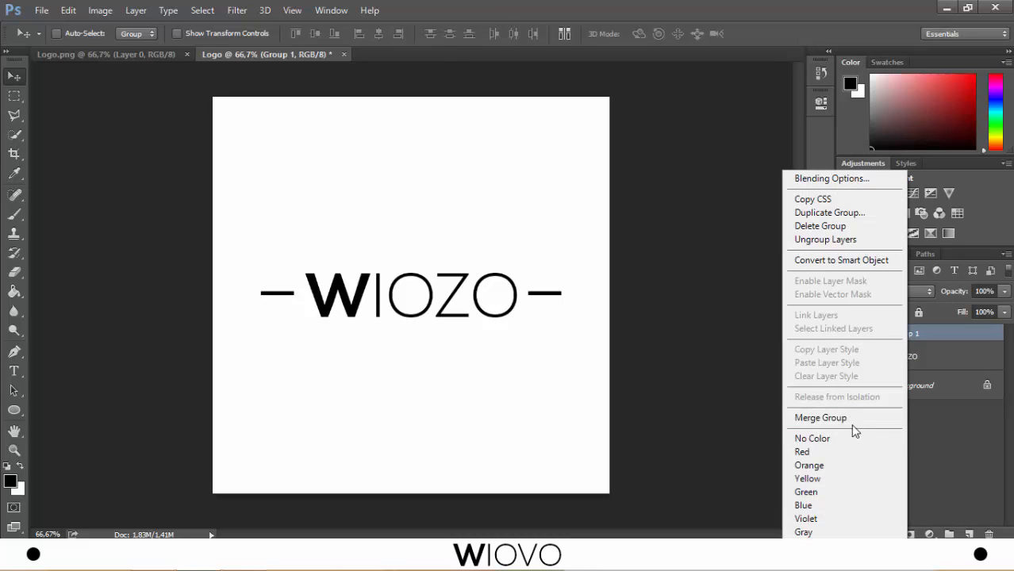
click(895, 417)
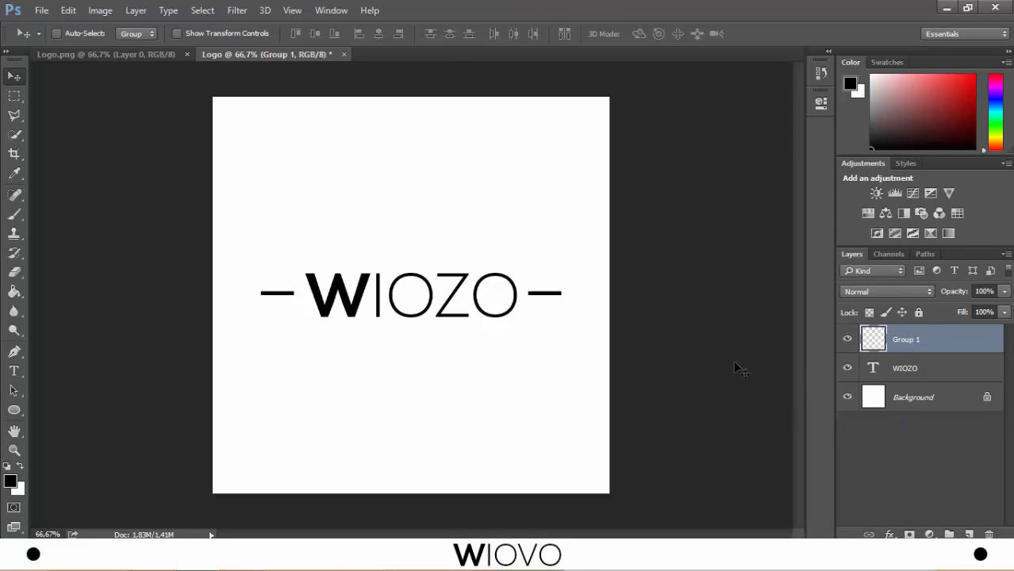
key(ctrl+a)
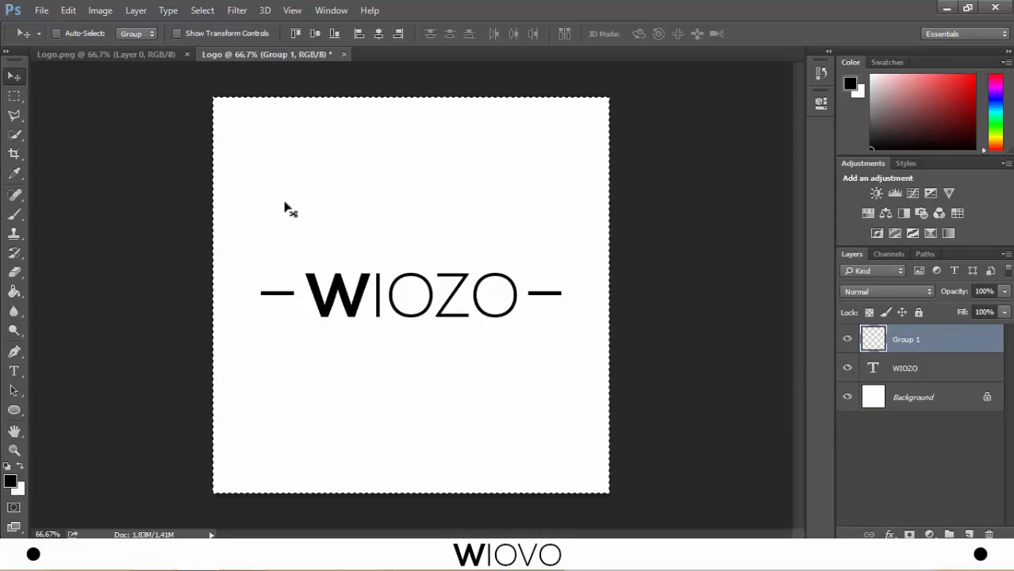
click(379, 34)
key(ctrl)
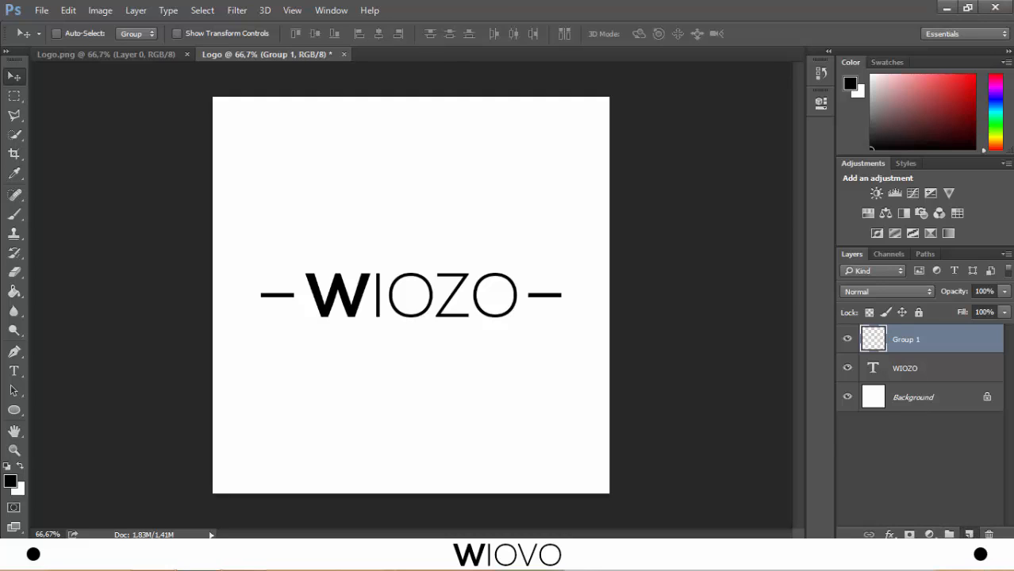
- Add the tagline "THE BEST" at 10 pt centred above the WIOZO text on a new layer
click(969, 534)
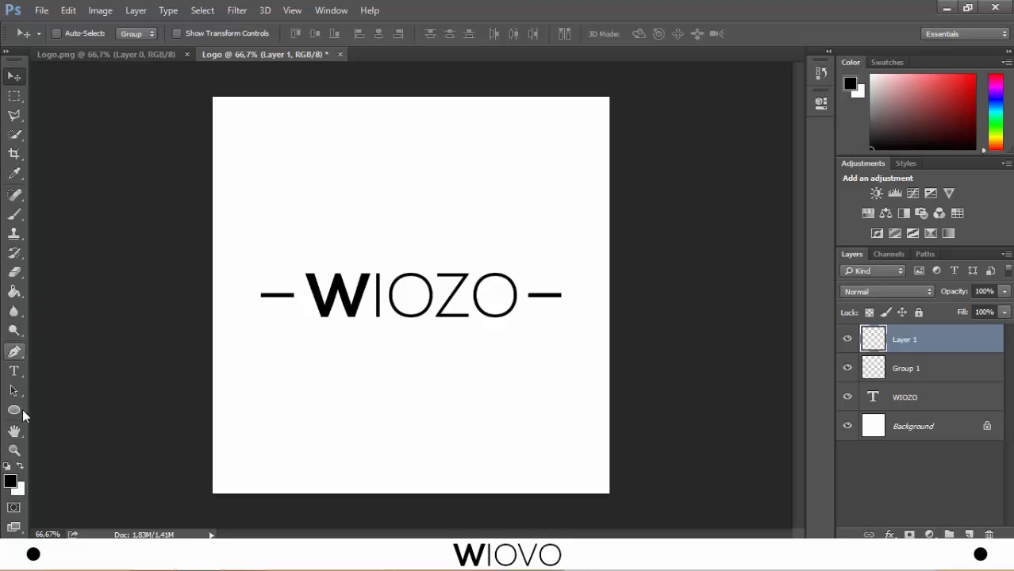
click(14, 371)
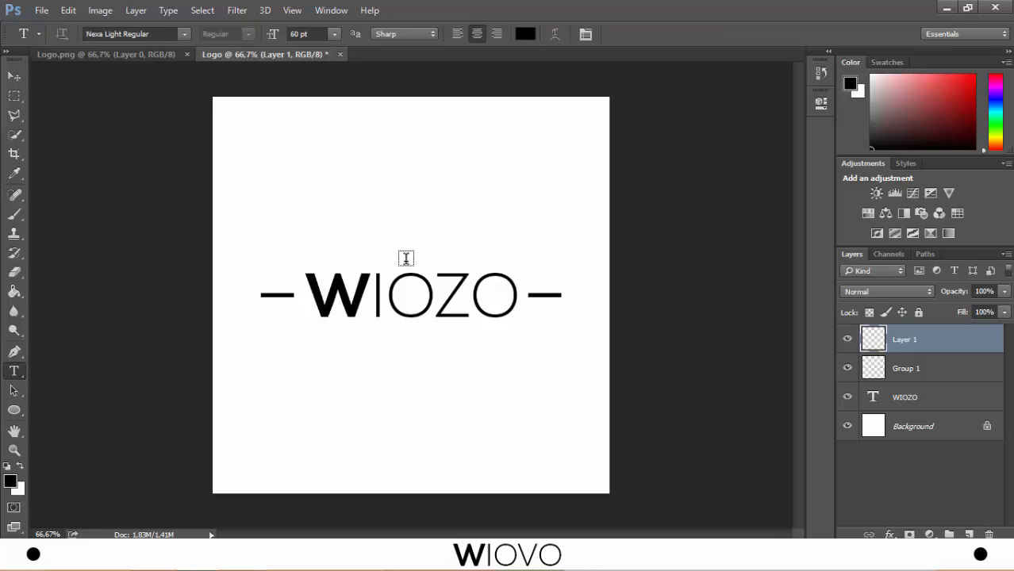
click(405, 258)
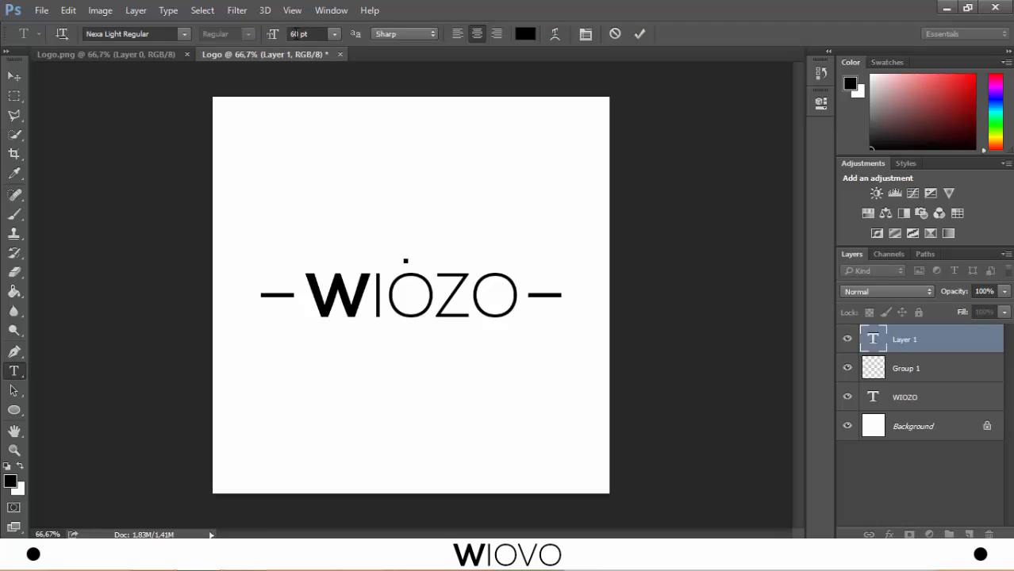
double_click(291, 34)
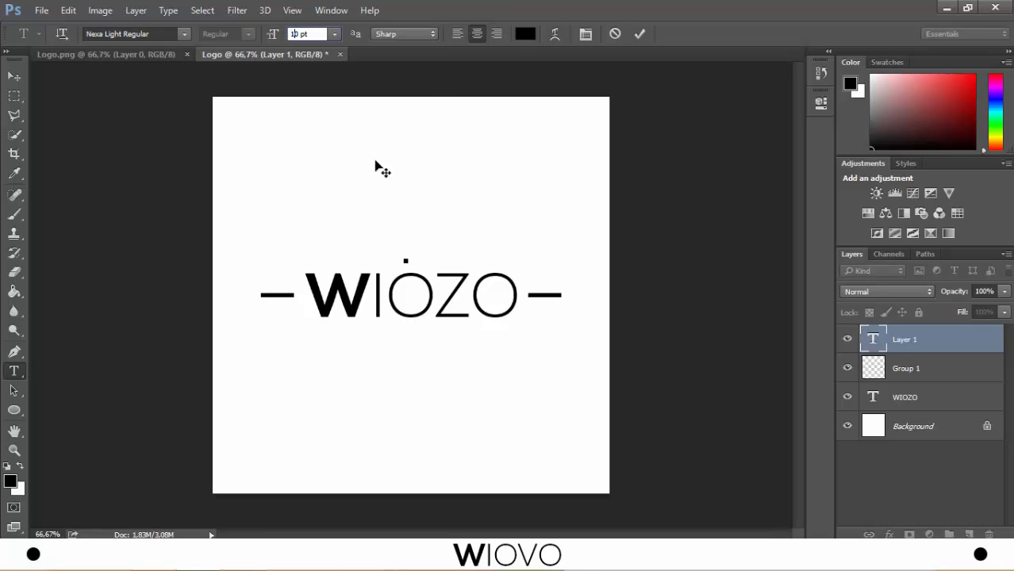
text(10)
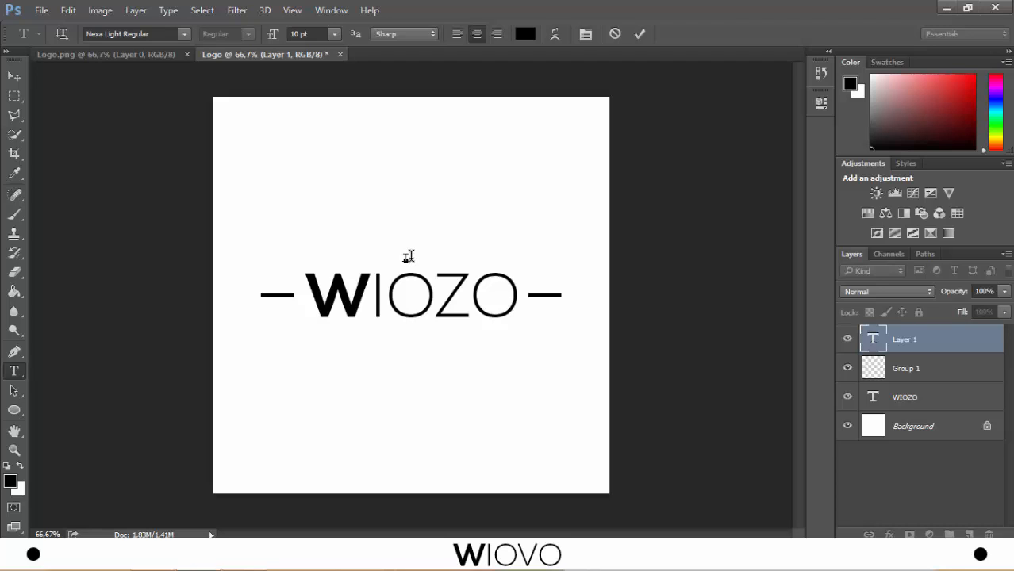
text(THE BEST)
click(646, 38)
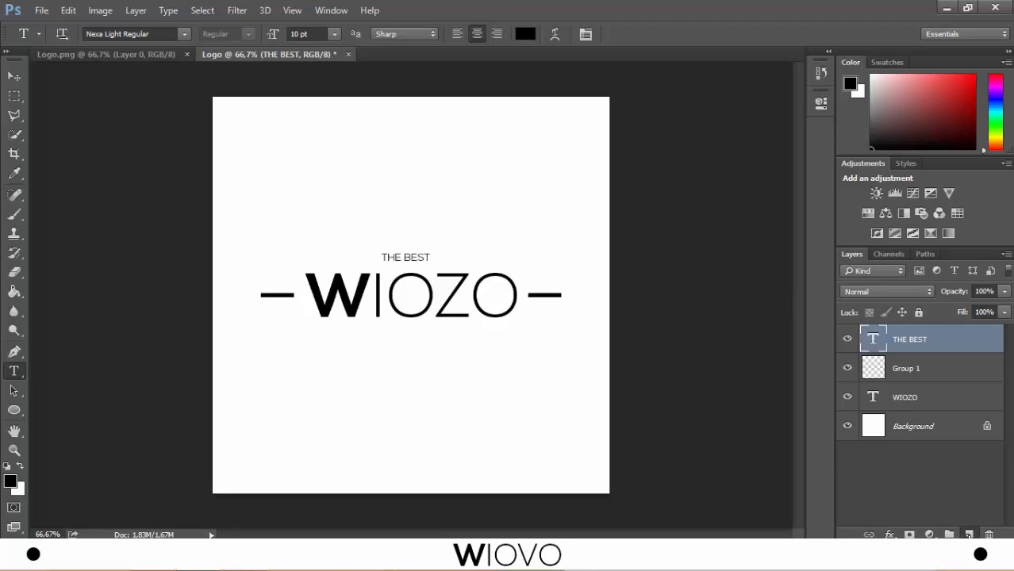
- Add the tagline "DESIGN" at 10 pt below the WIOZO text on a new layer
click(967, 533)
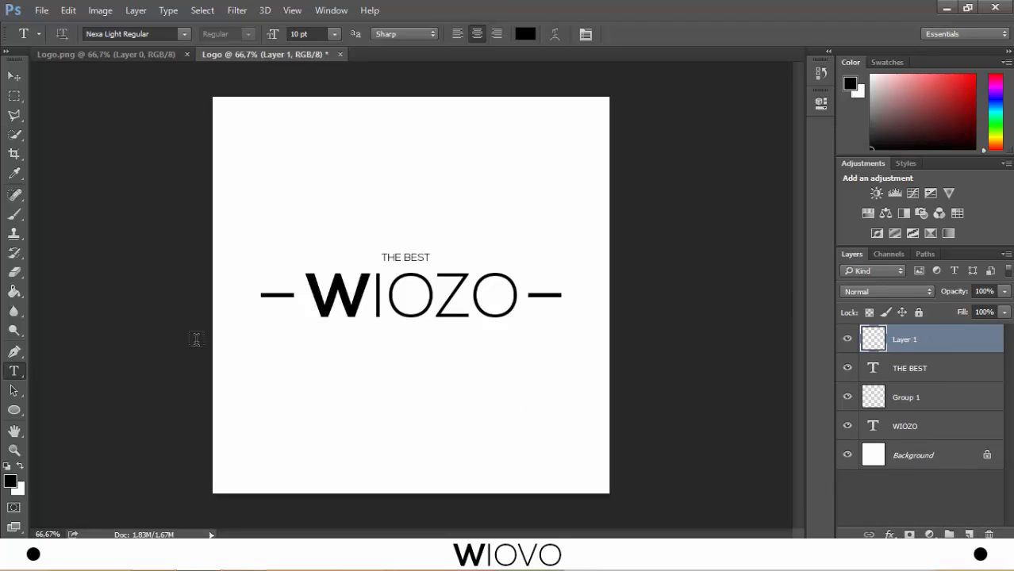
click(411, 338)
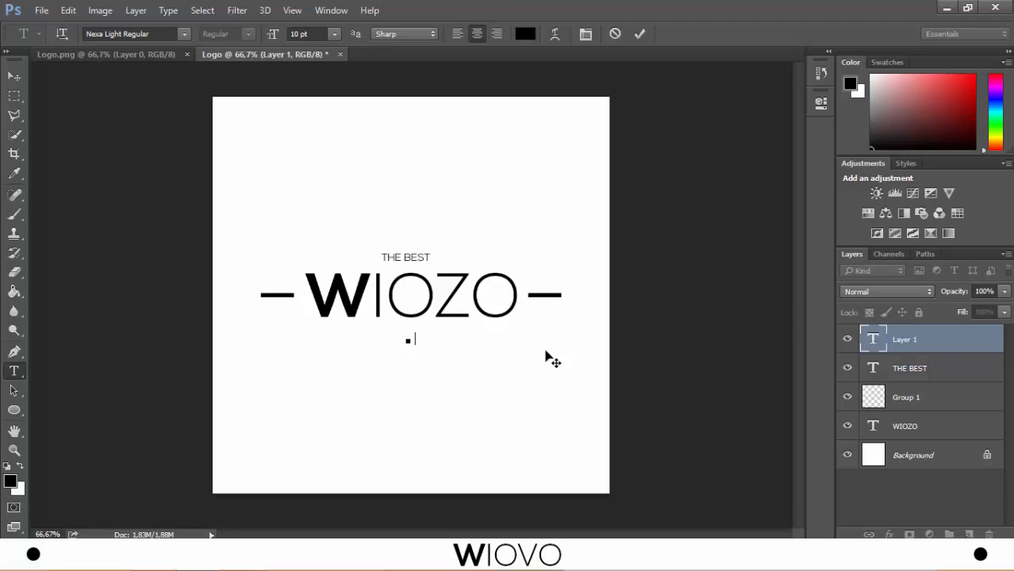
text(DESIGN)
click(640, 34)
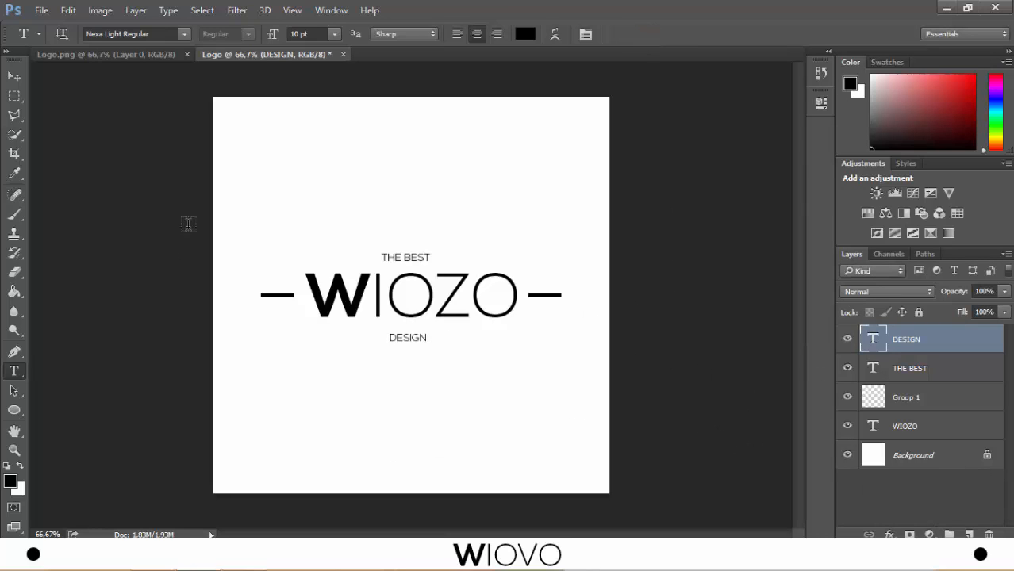
- Draw a small circle about 13 px wide just after the THE BEST tagline with the Ellipse tool
click(15, 77)
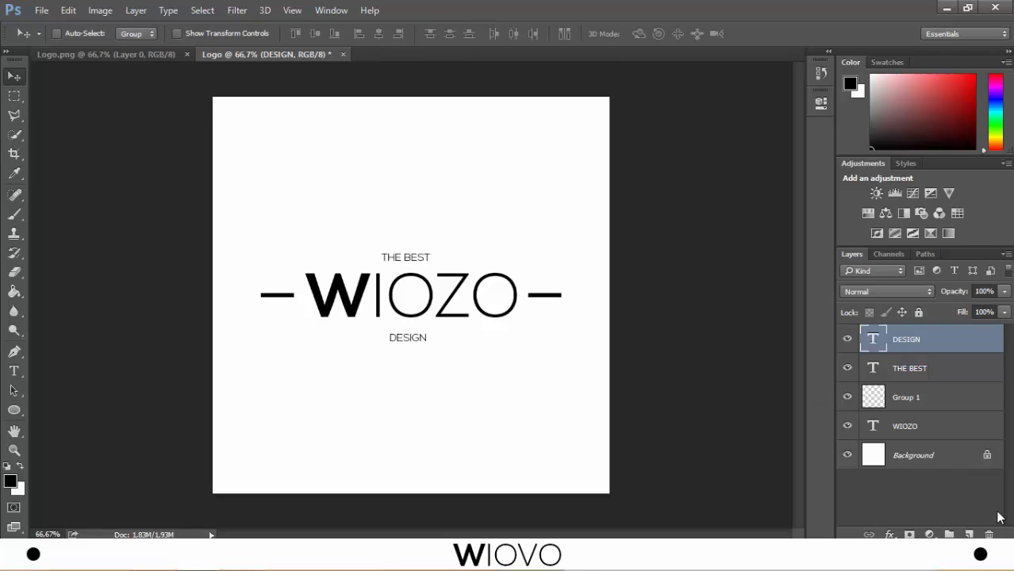
click(970, 535)
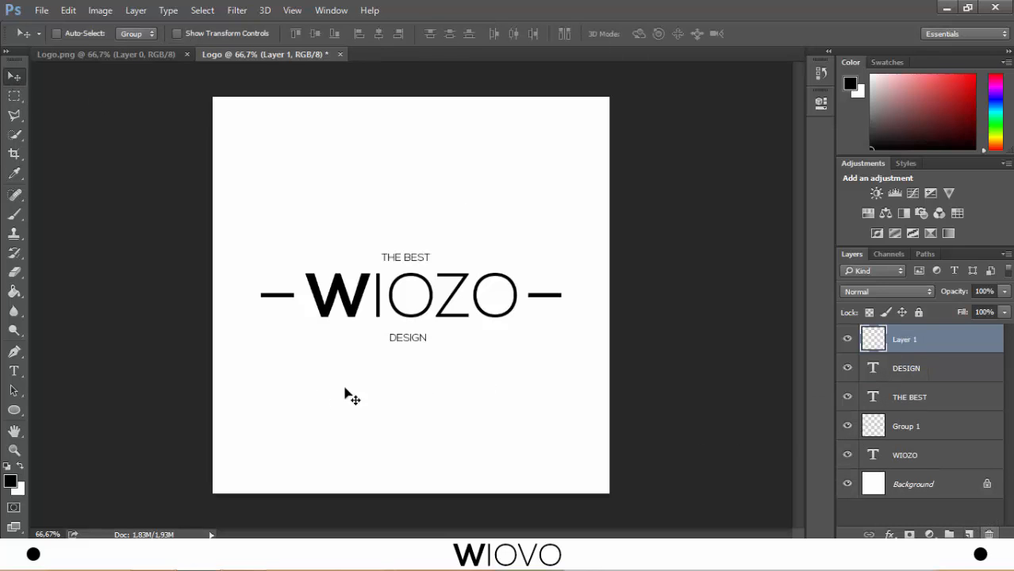
click(15, 411)
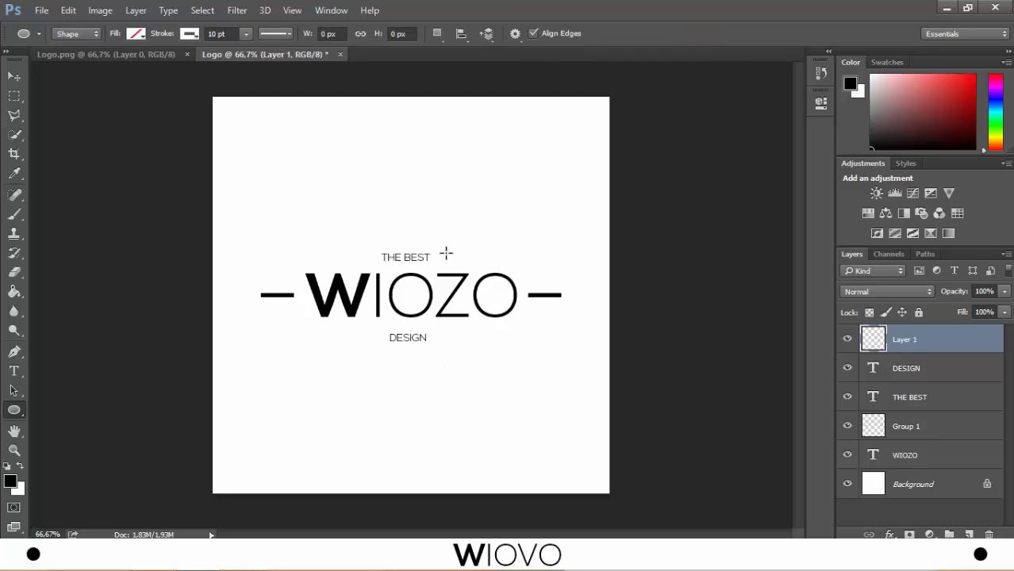
drag(449, 254, 453, 259)
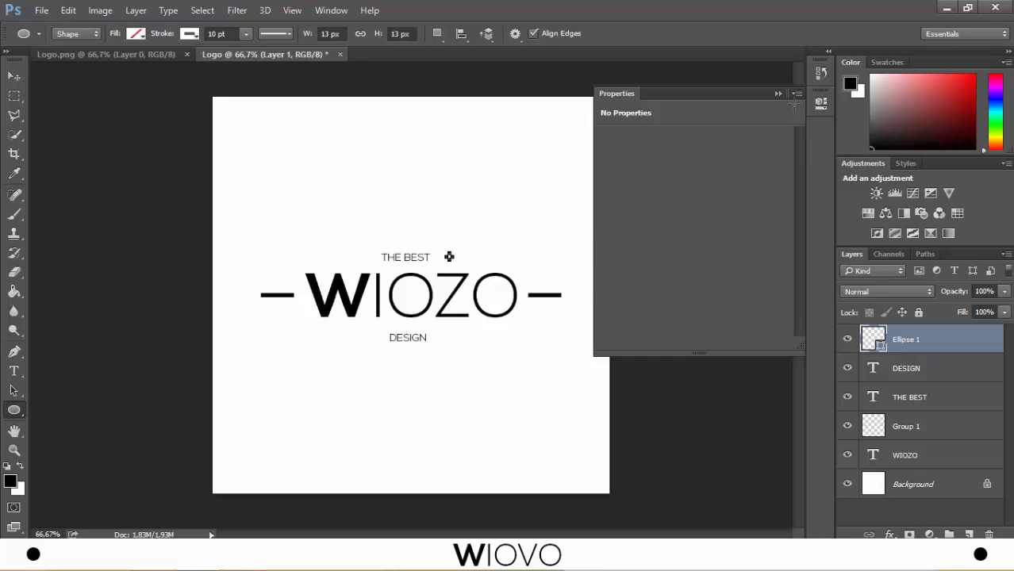
click(779, 94)
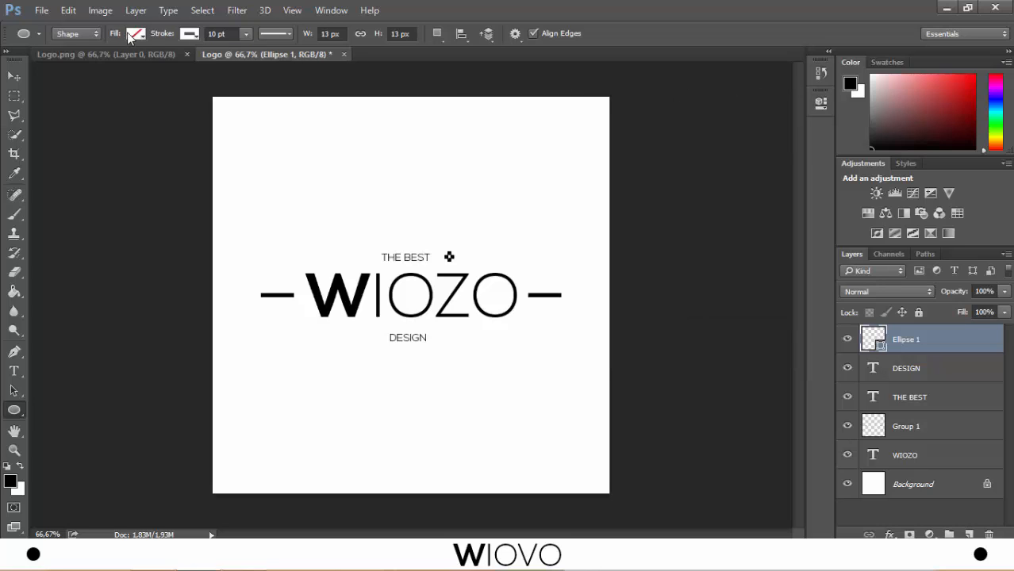
- Give the small circle a solid black fill and remove its stroke
click(131, 35)
click(102, 62)
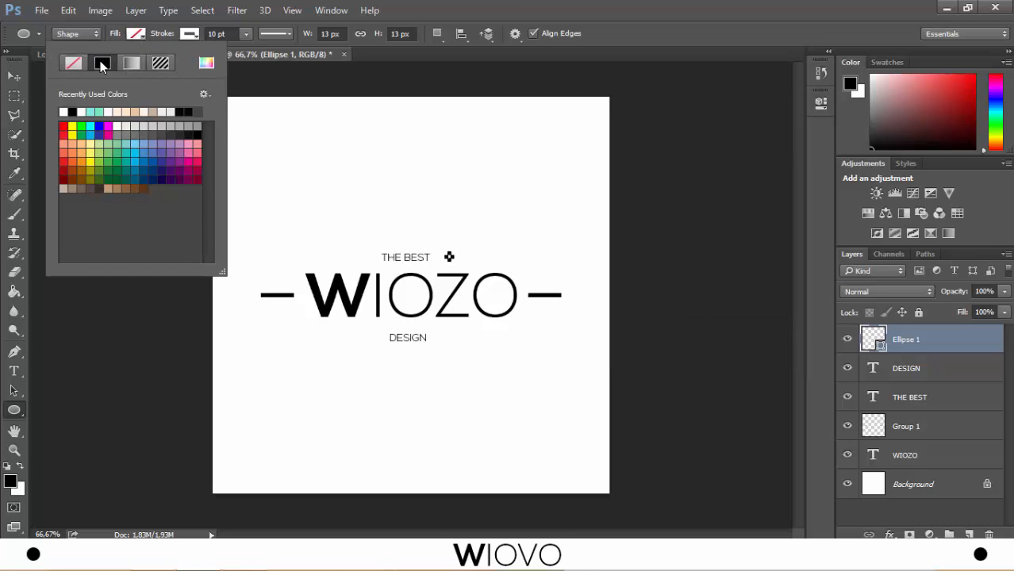
click(189, 34)
click(189, 34)
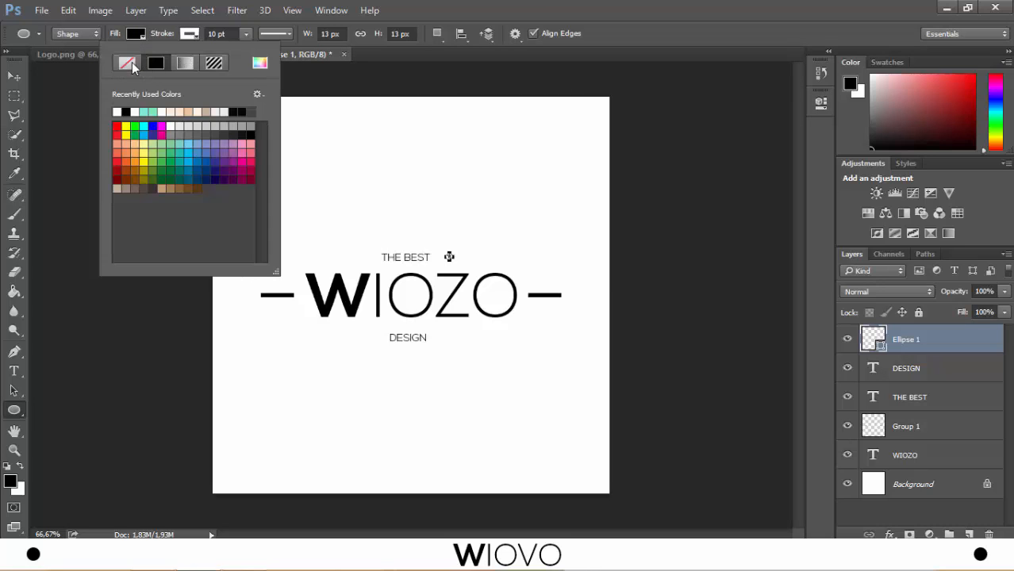
click(132, 62)
click(81, 305)
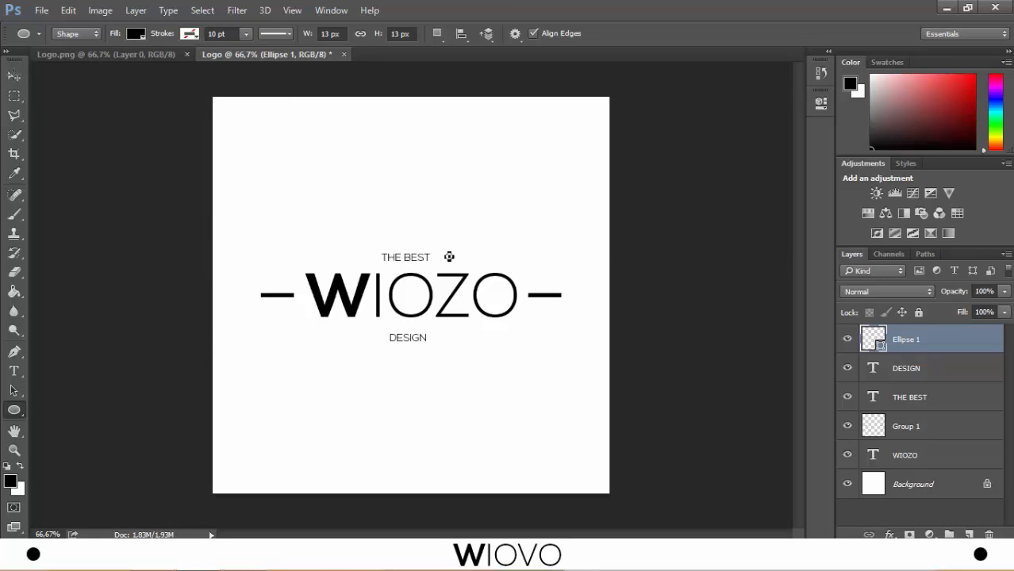
click(15, 77)
click(551, 232)
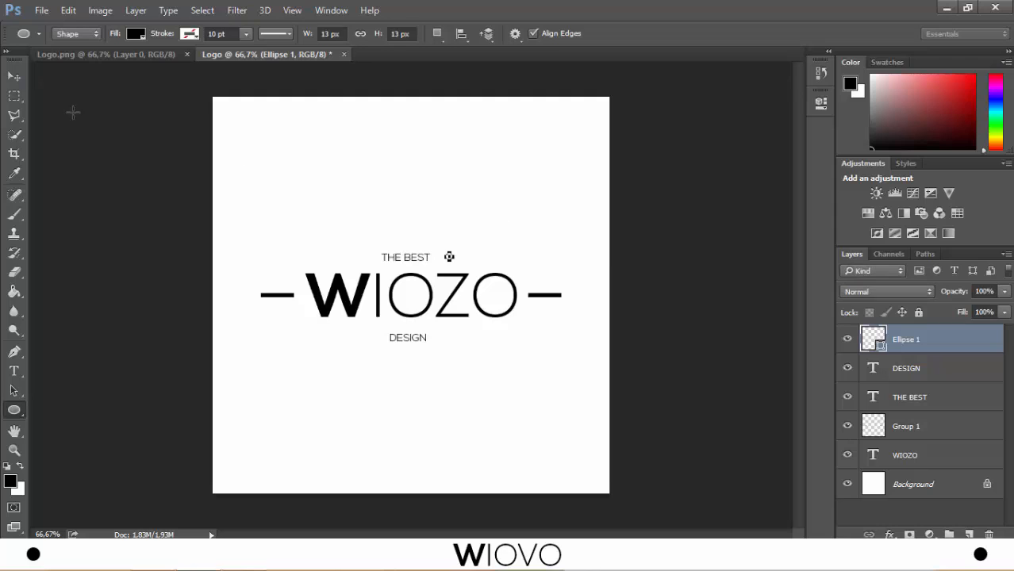
click(14, 77)
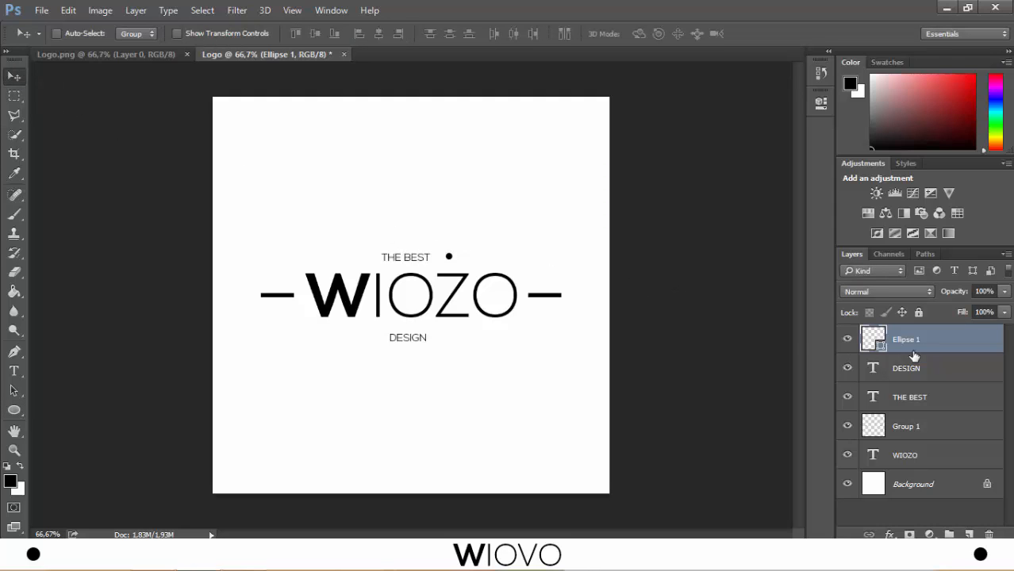
- Duplicate the dot three times, placing one copy before THE BEST and one on each side of DESIGN
key(ctrl)
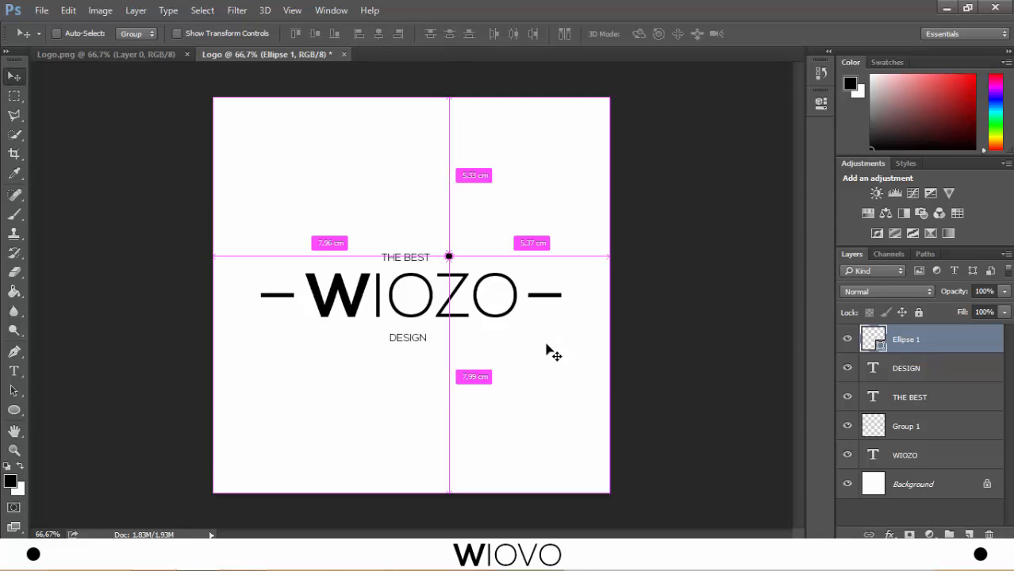
key(ctrl+j)
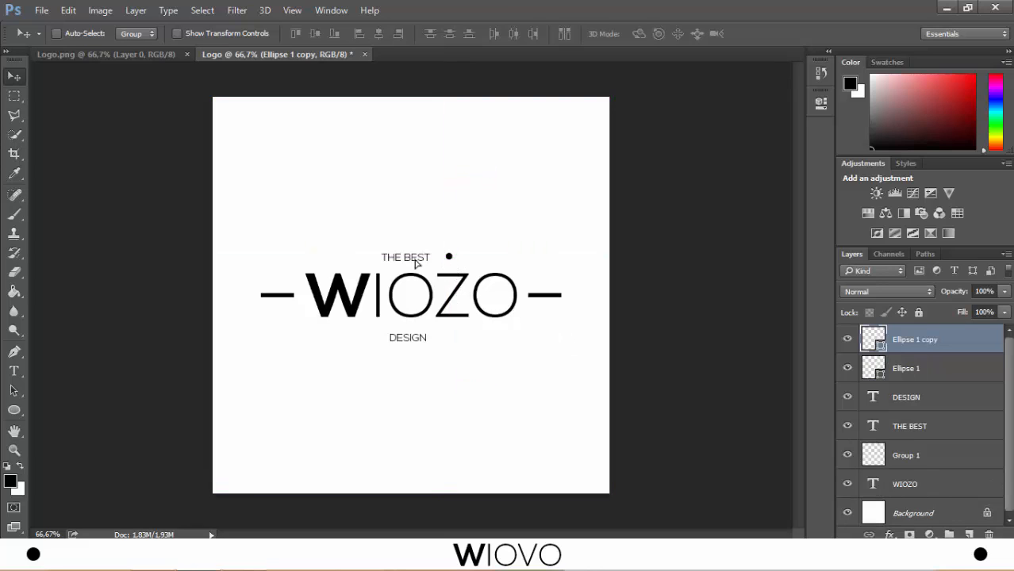
drag(414, 263, 319, 263)
key(ctrl+j)
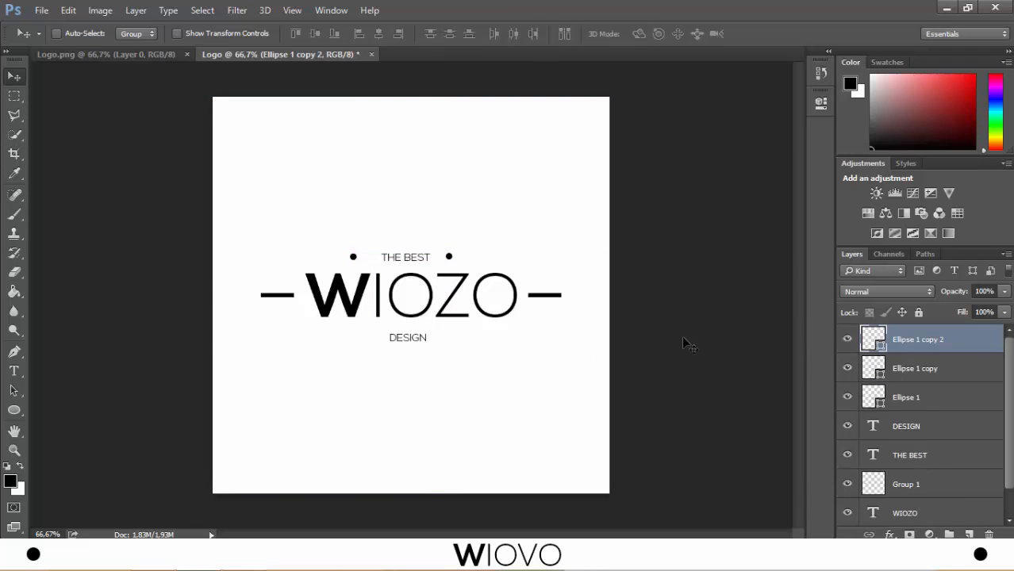
drag(357, 264, 356, 346)
key(ctrl+j)
drag(419, 310, 514, 312)
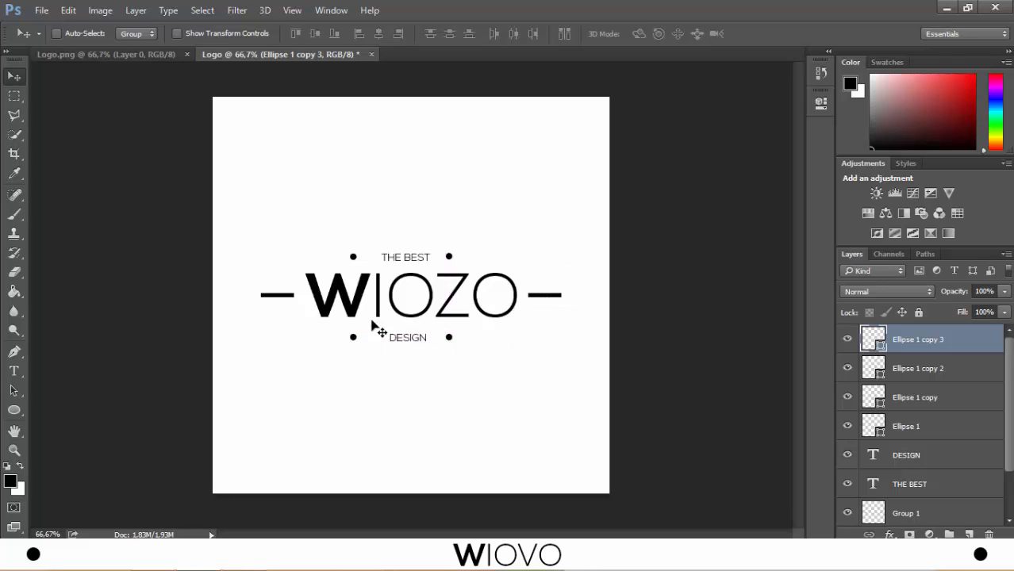
- Select the layer of the dot before DESIGN and shift that dot slightly upward
drag(356, 340, 353, 338)
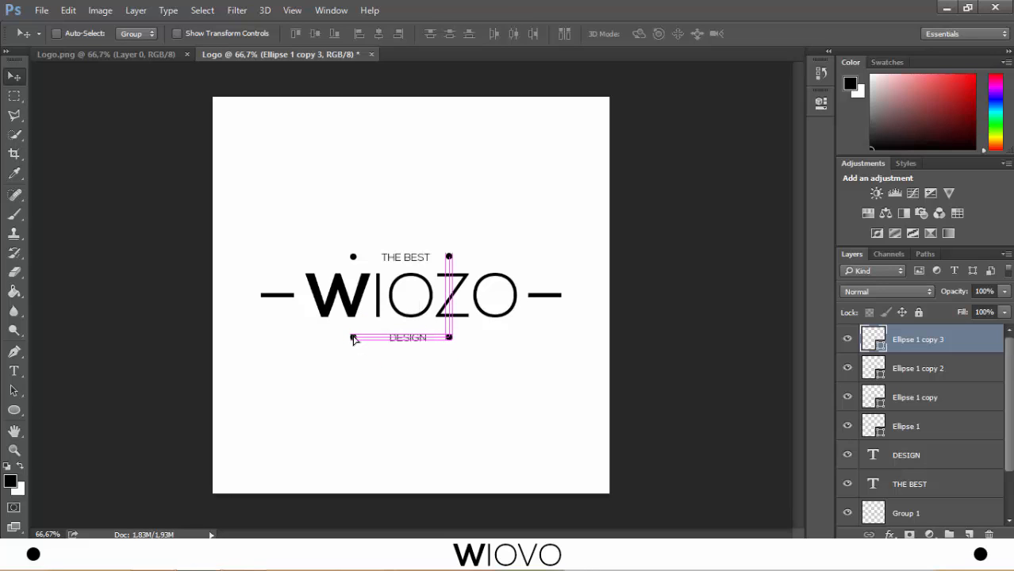
click(942, 375)
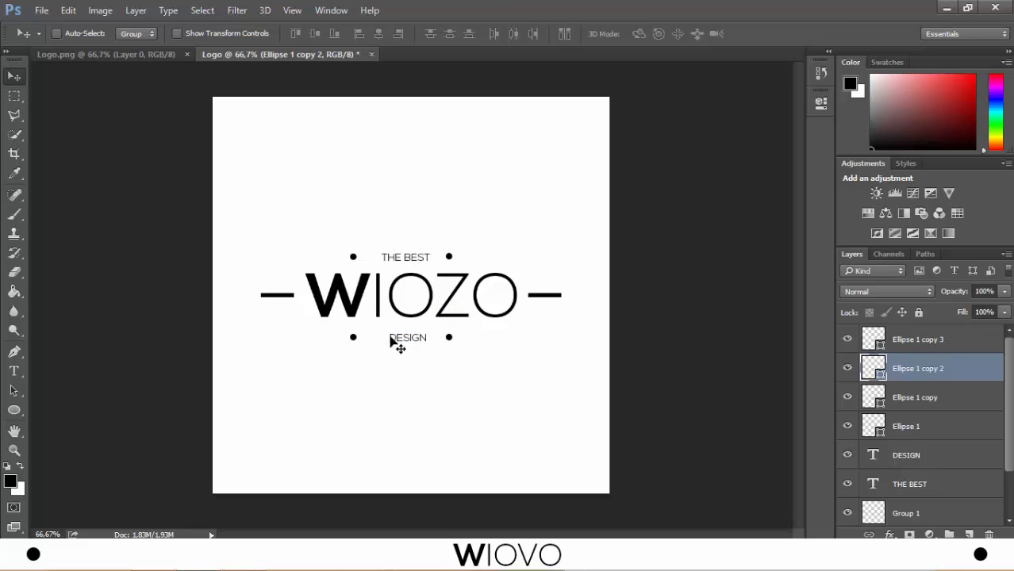
drag(358, 335, 359, 336)
- Select all four ellipse layers and merge their shapes into one layer
scroll(1010, 408, down, 2)
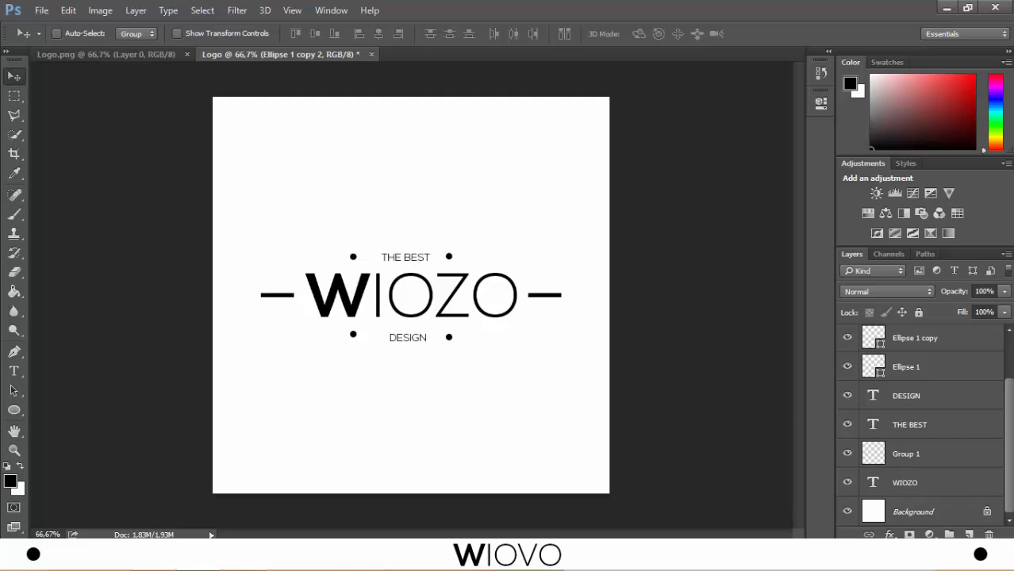
scroll(1010, 407, up, 2)
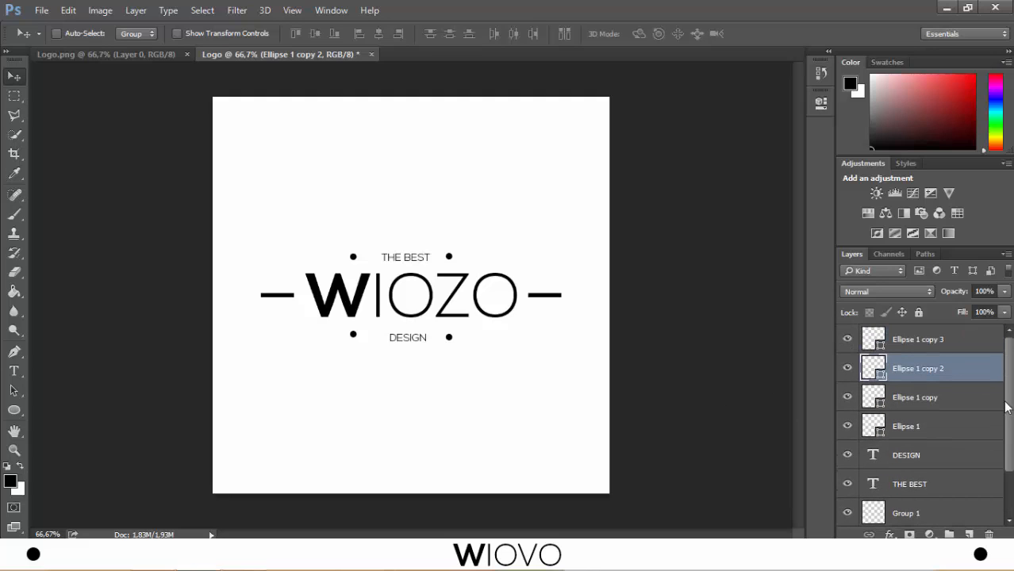
shift+click(930, 351)
shift+click(911, 407)
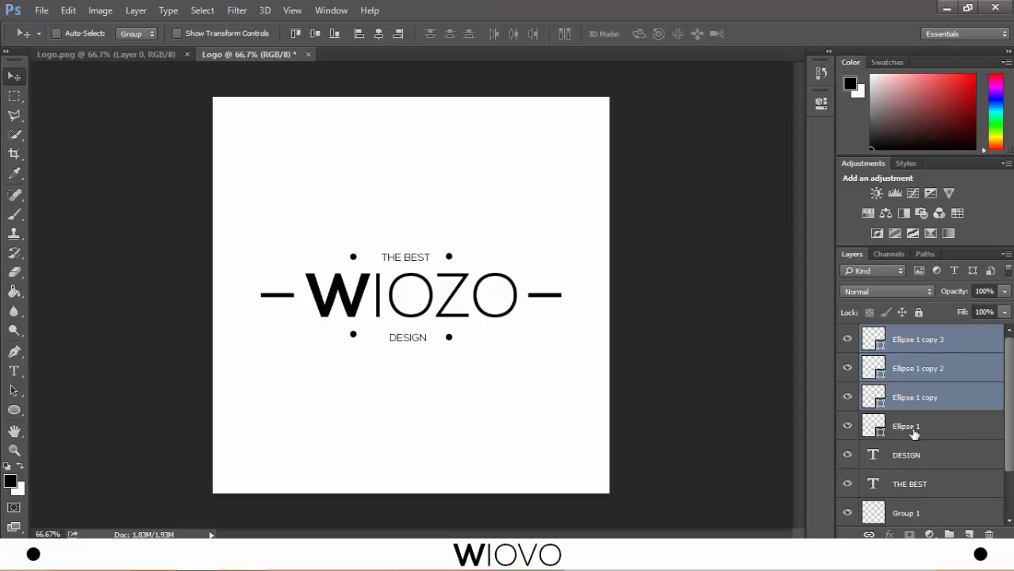
shift+click(913, 429)
right_click(913, 430)
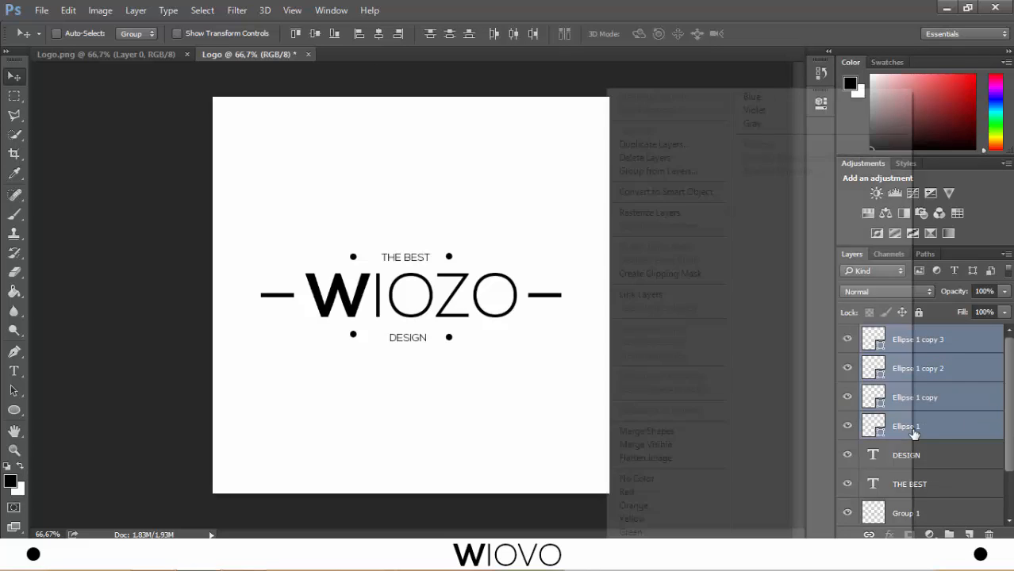
click(671, 430)
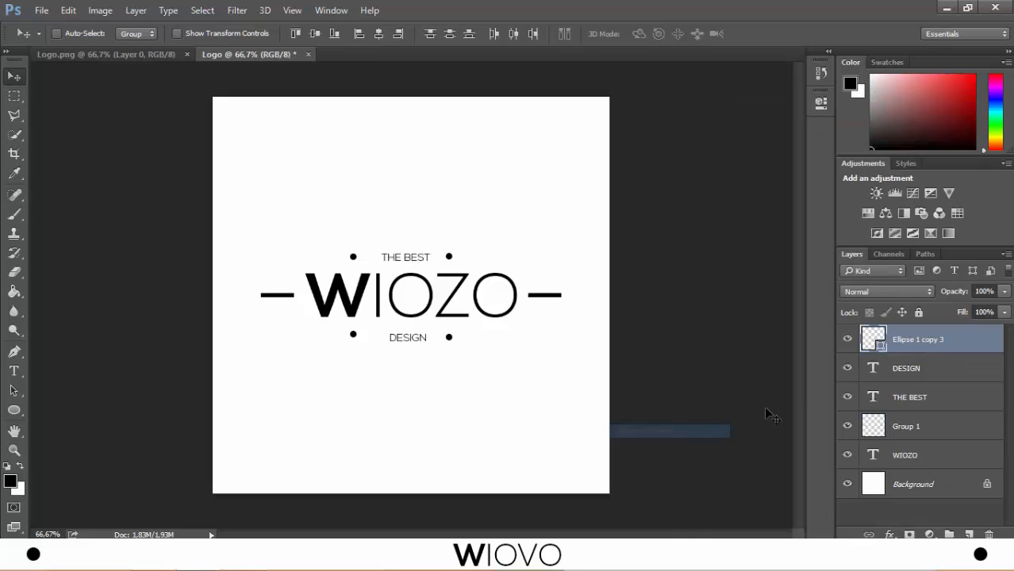
- Rename the merged dots layer as "Kružići"
double_click(911, 340)
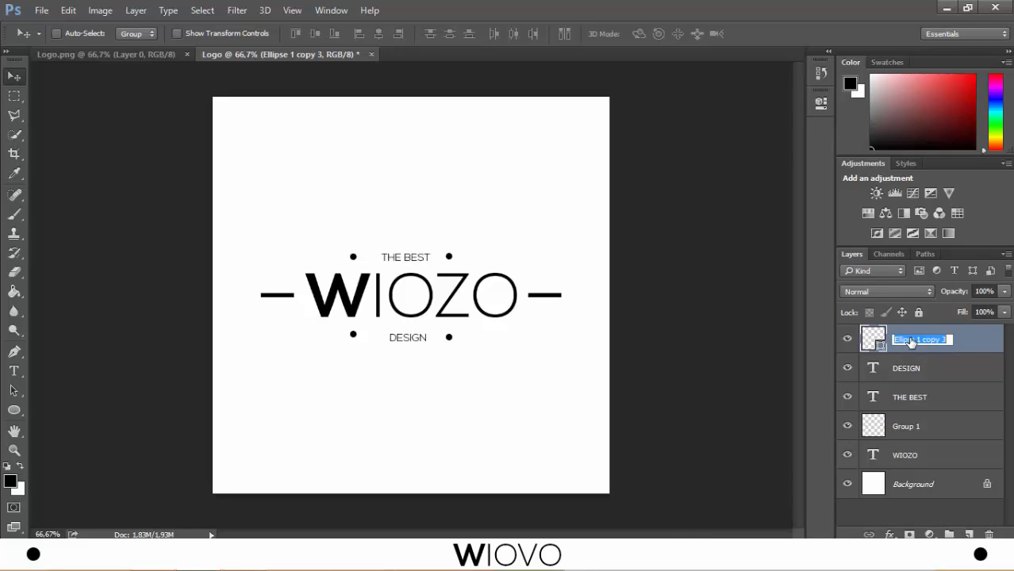
text(K)
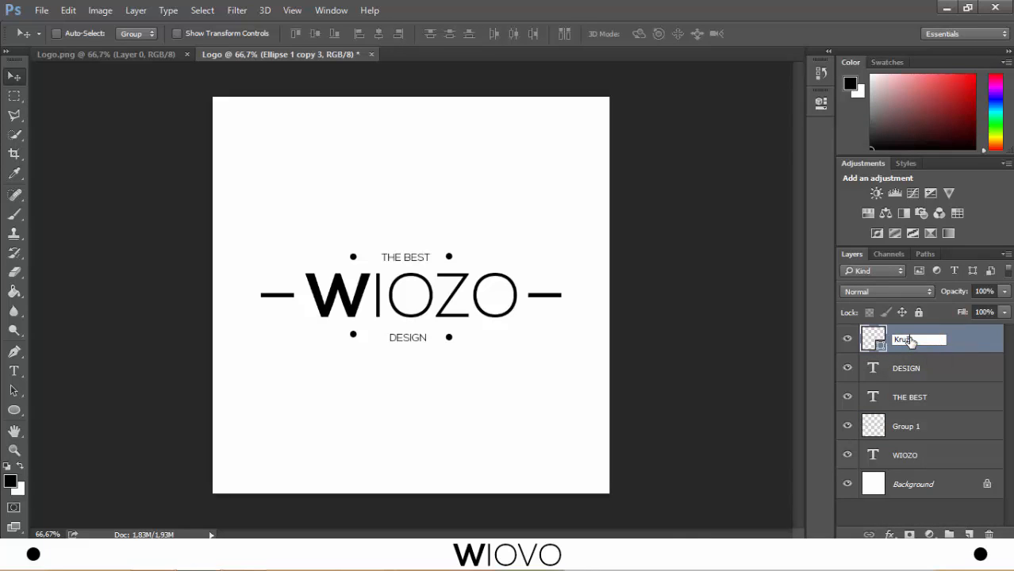
text(ružići)
key(Return)
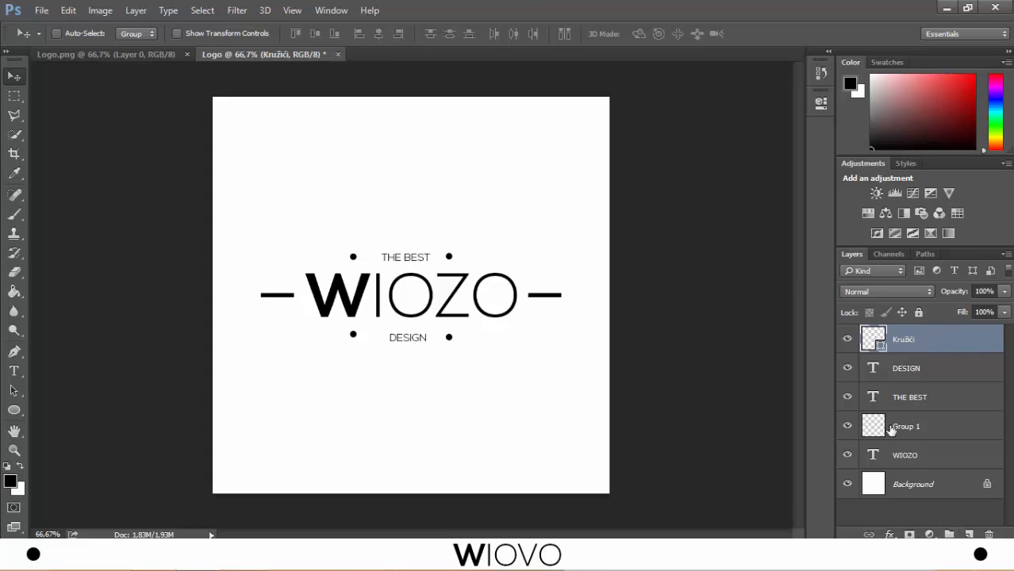
- Rename the Group 1 layer as "Crtice"
double_click(905, 427)
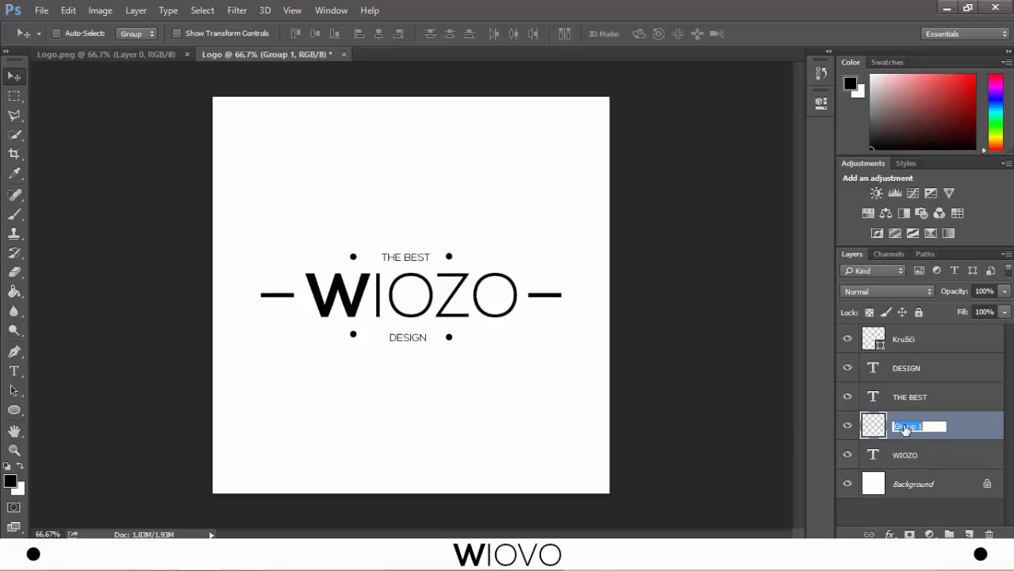
text(Crtice)
key(Return)
- Centre the Kružići dots layer horizontally on the canvas and clear the selection
click(909, 341)
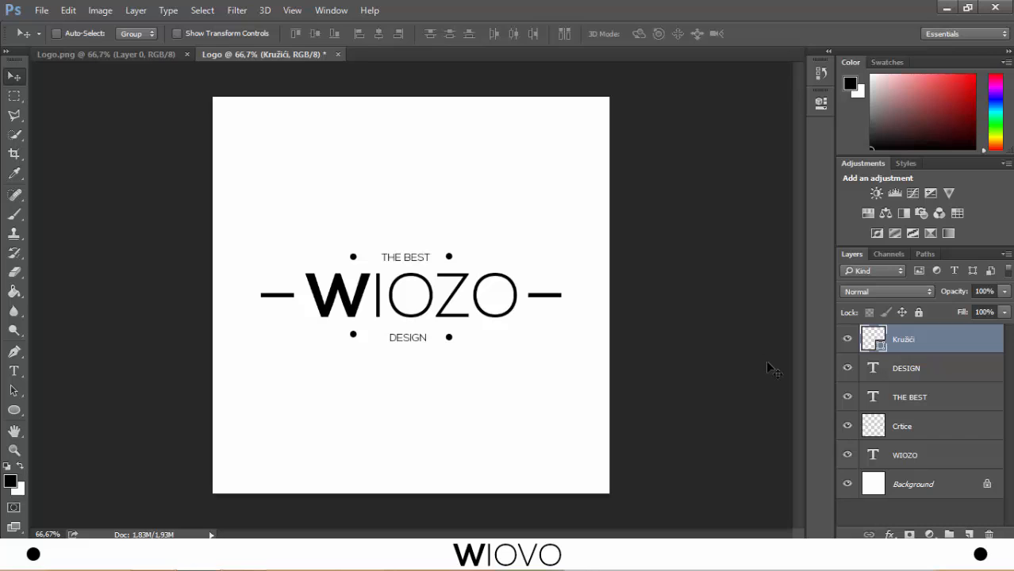
key(ctrl+a)
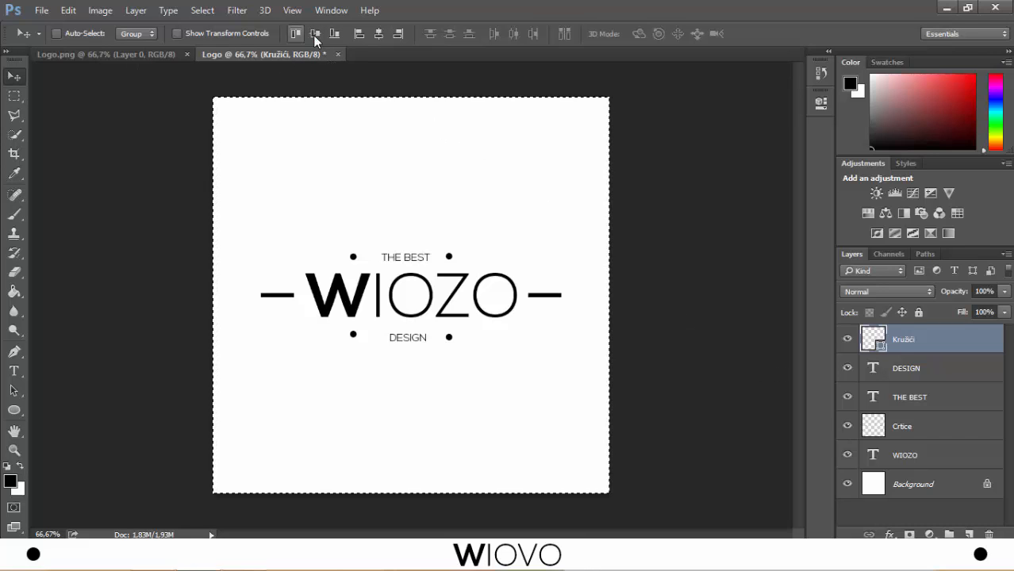
click(378, 34)
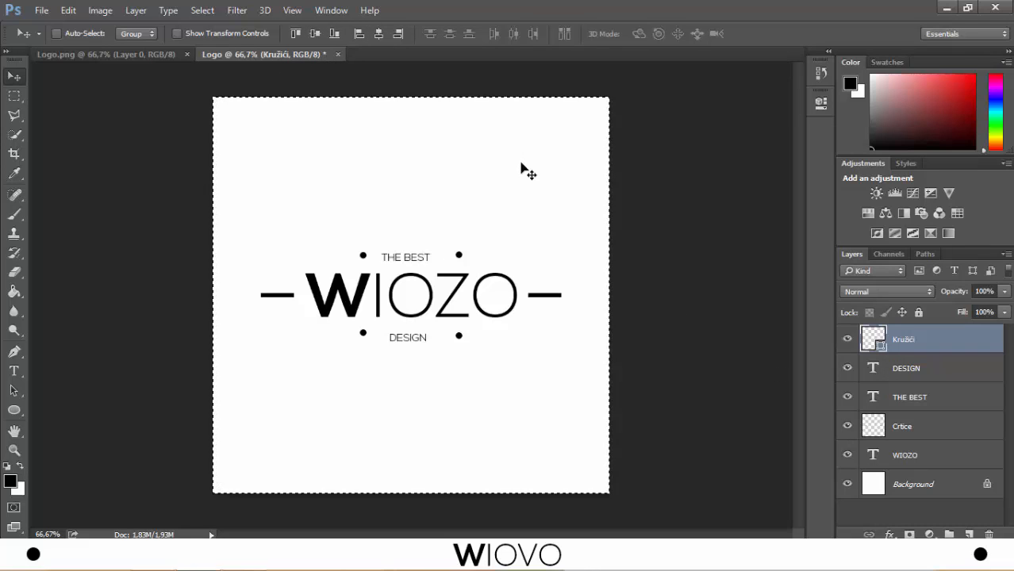
key(ctrl+d)
- Centre the DESIGN and THE BEST text layers horizontally on the canvas
click(944, 368)
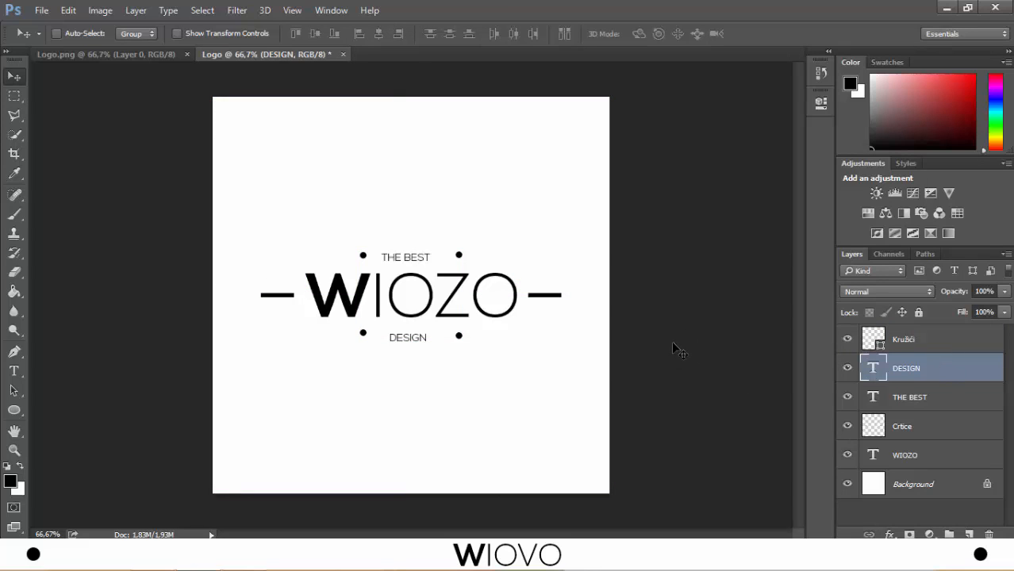
key(ctrl+a)
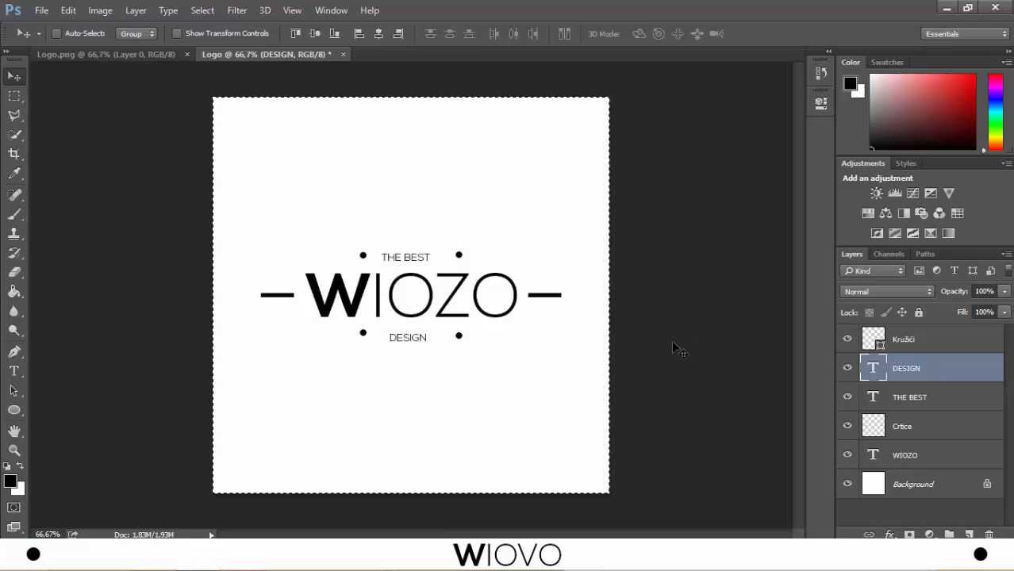
click(378, 34)
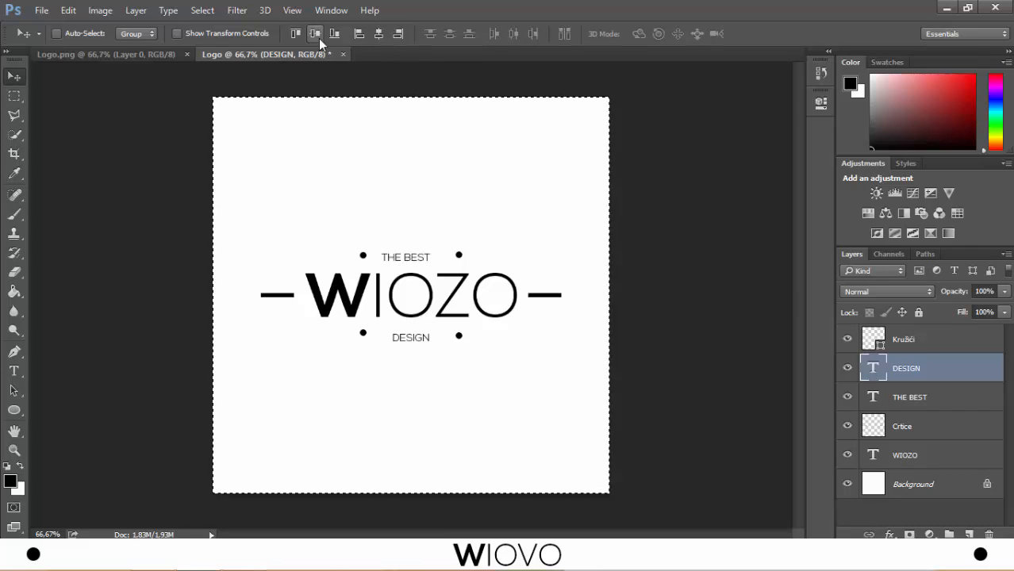
click(924, 398)
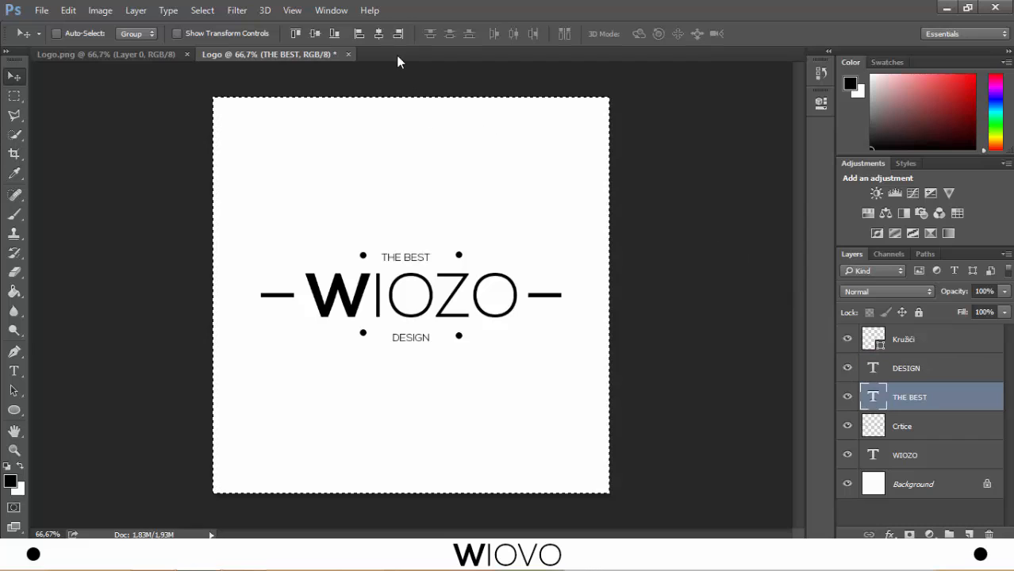
click(379, 34)
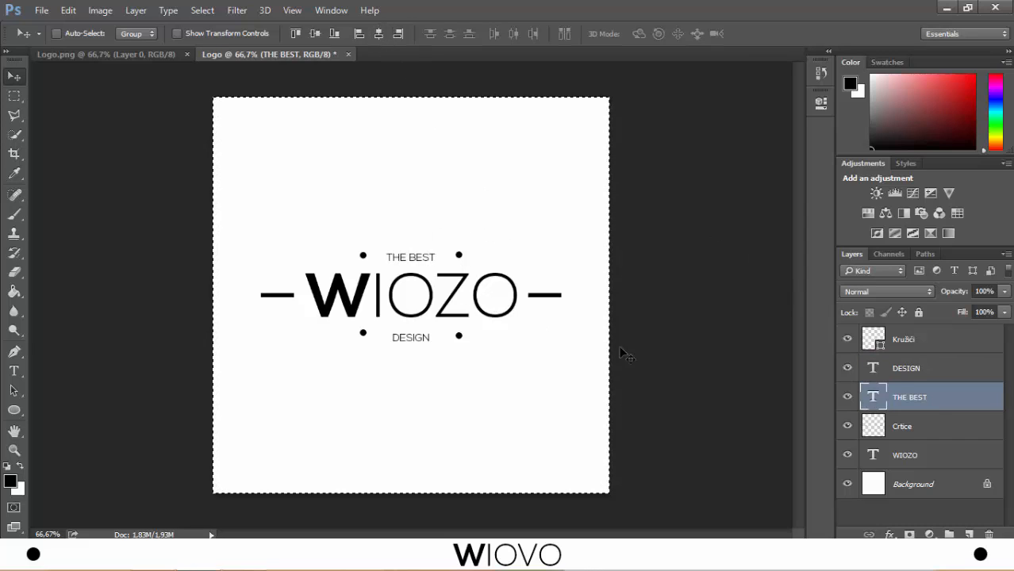
key(ctrl+d)
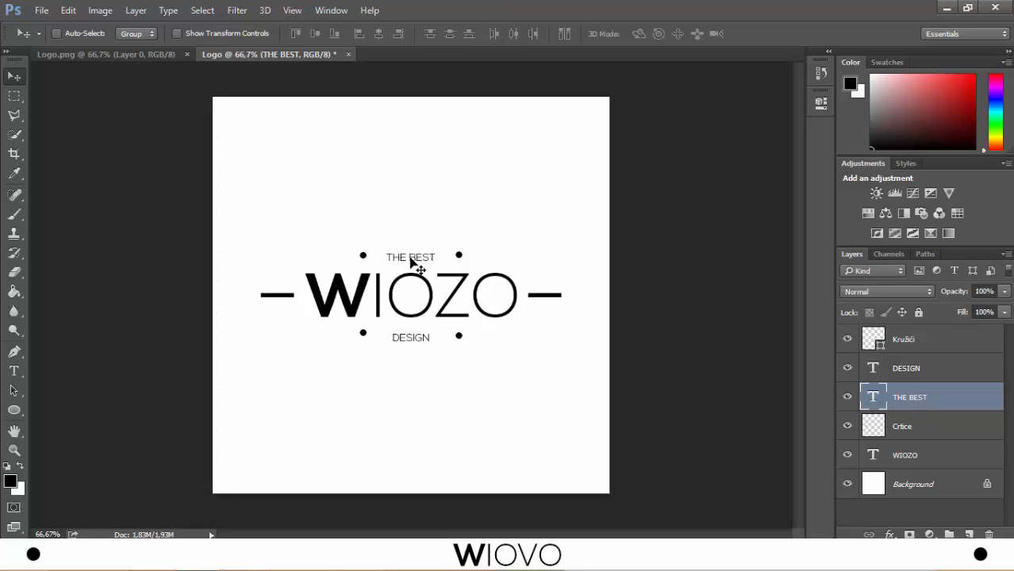
- Move the THE BEST and DESIGN texts slightly upward to line up with their dots
drag(409, 258, 413, 261)
click(911, 366)
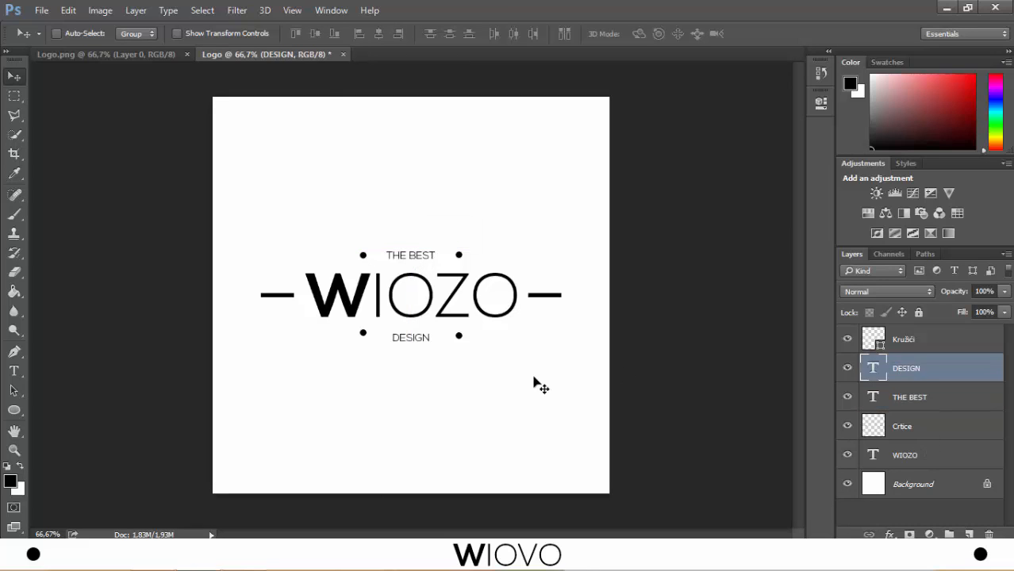
drag(411, 339, 412, 336)
- Draw a thin black horizontal line below DESIGN on a new layer, extending past both side bars, by filling a rectangular selection
click(970, 534)
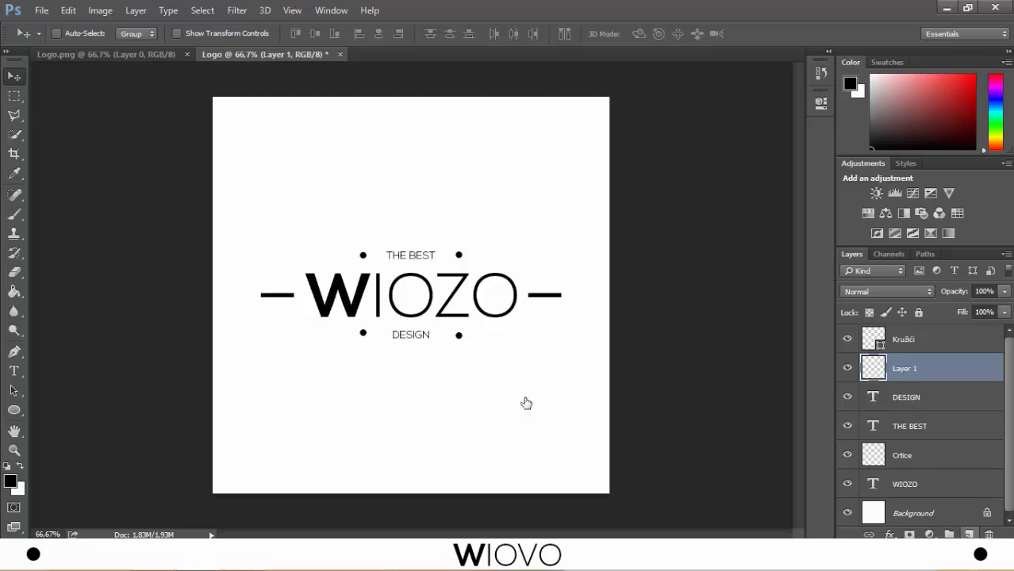
click(14, 98)
click(13, 97)
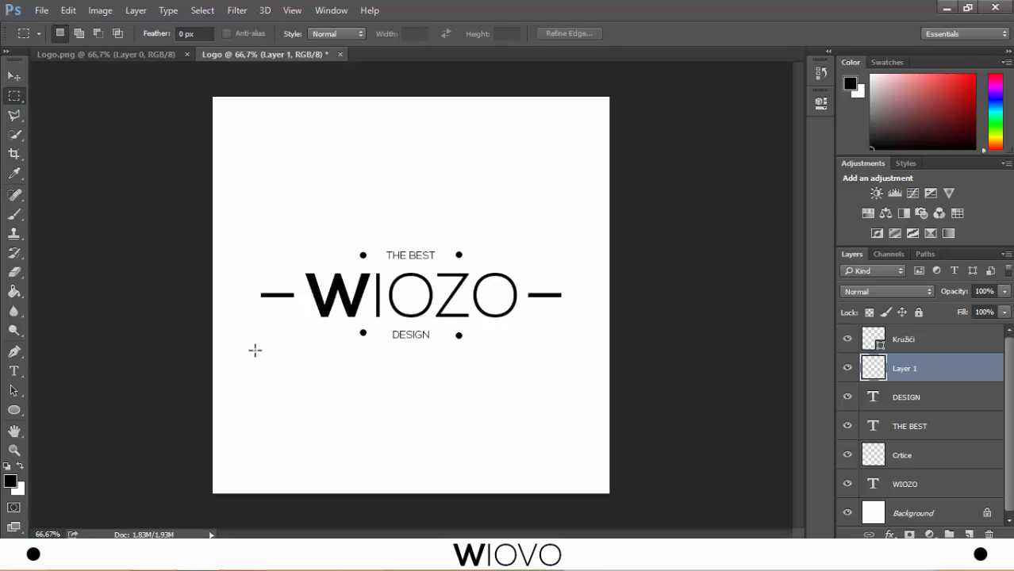
drag(239, 350, 587, 353)
click(587, 362)
drag(238, 347, 580, 349)
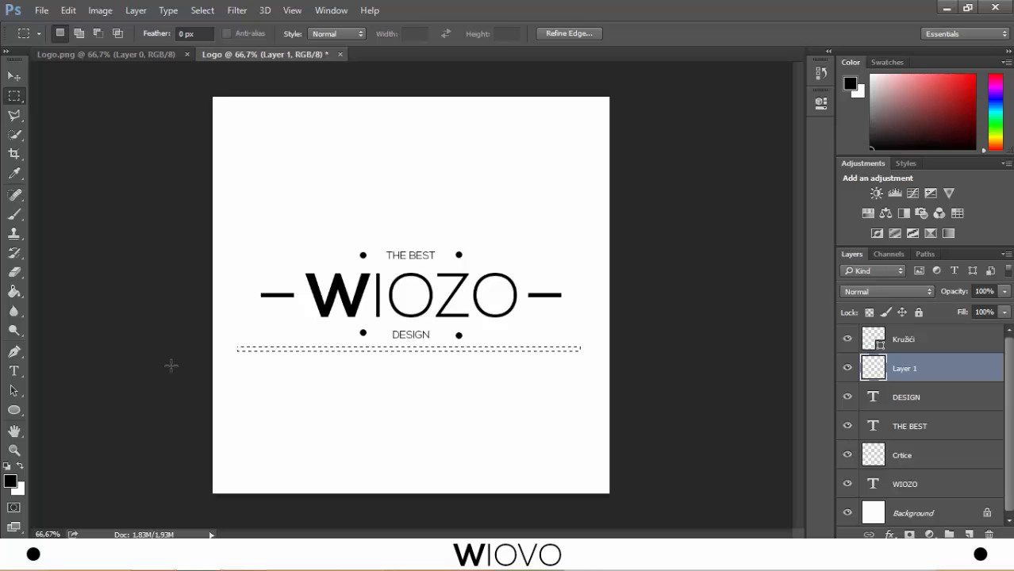
click(14, 291)
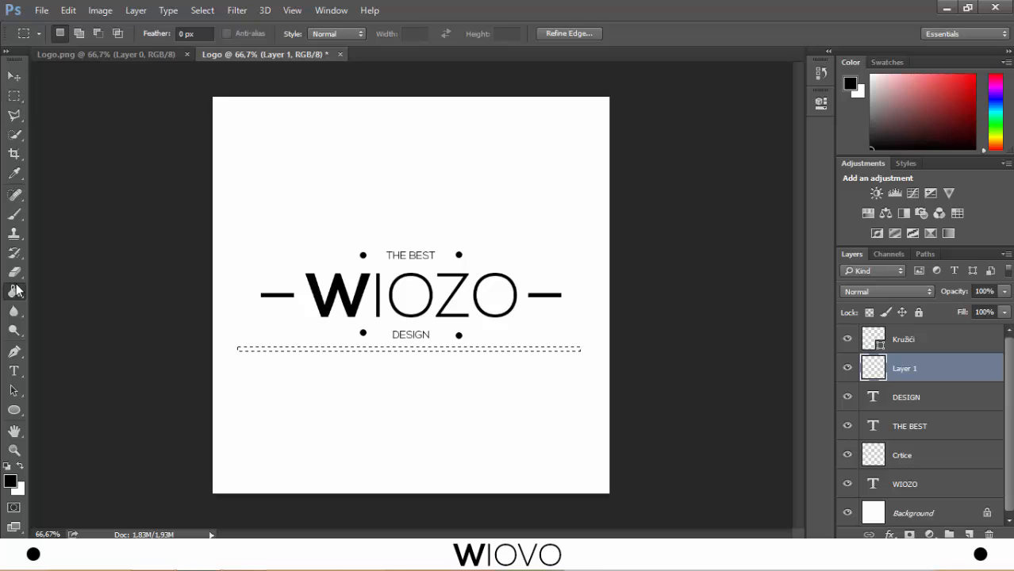
click(308, 350)
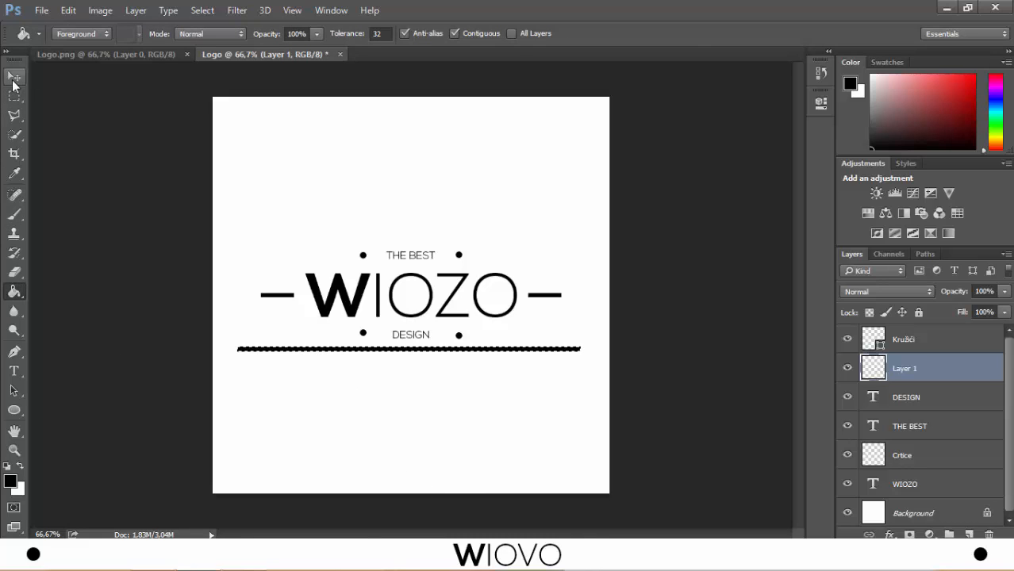
click(13, 81)
key(ctrl+d)
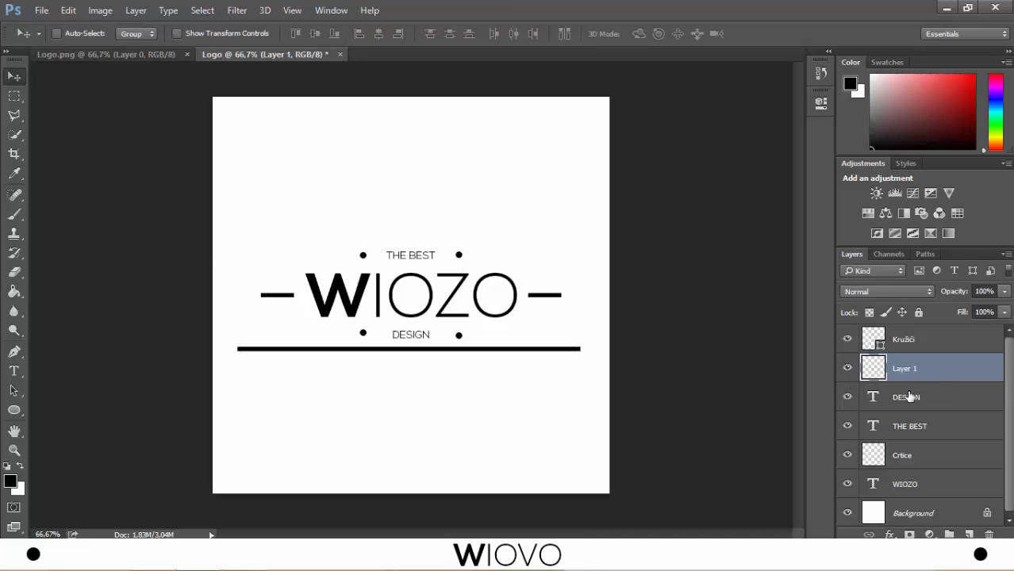
- Centre the long line below DESIGN horizontally on the canvas
key(ctrl+a)
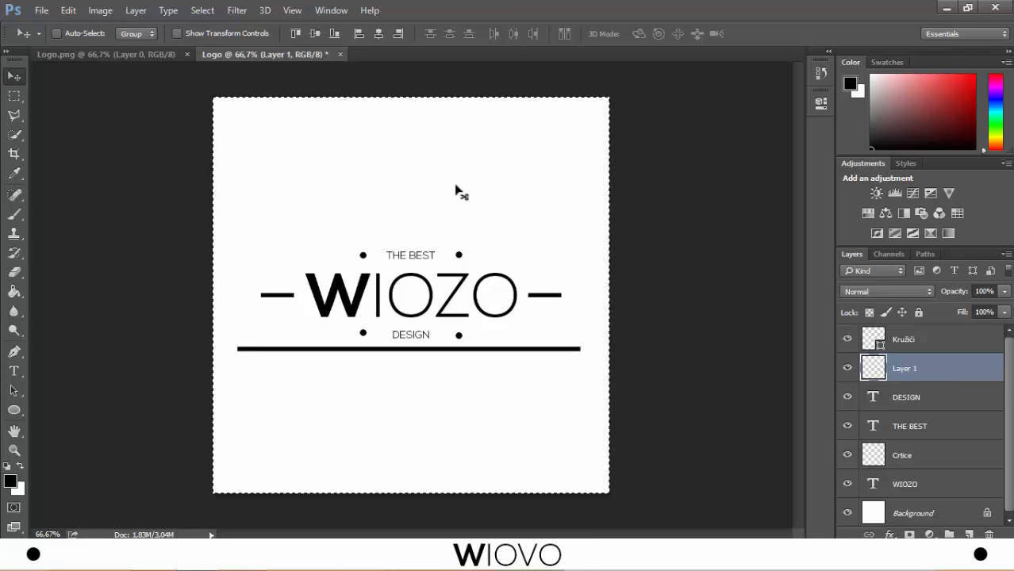
click(379, 34)
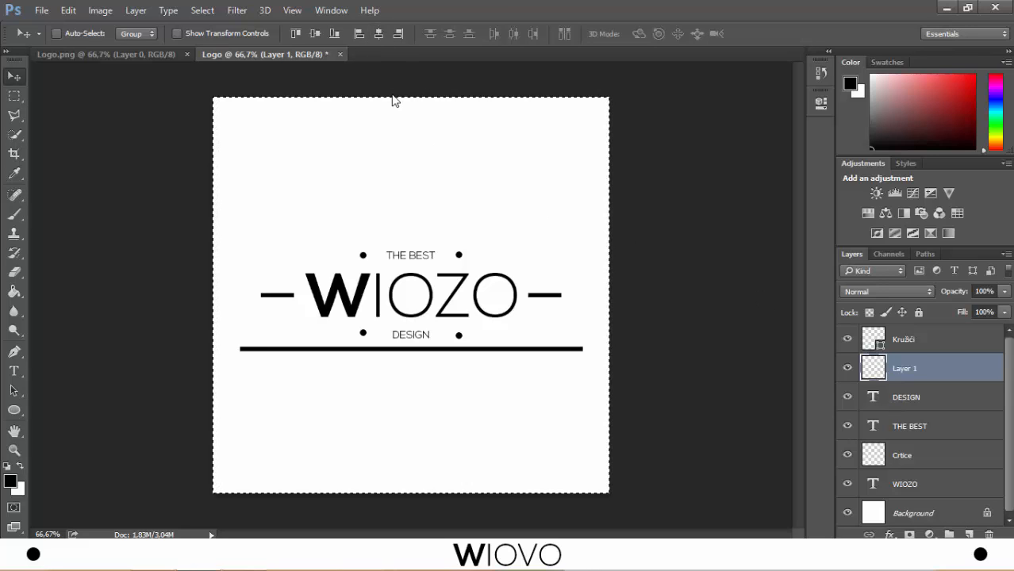
key(ctrl+d)
- Duplicate the long line, place the copy above THE BEST and centre it horizontally on the canvas
key(ctrl+j)
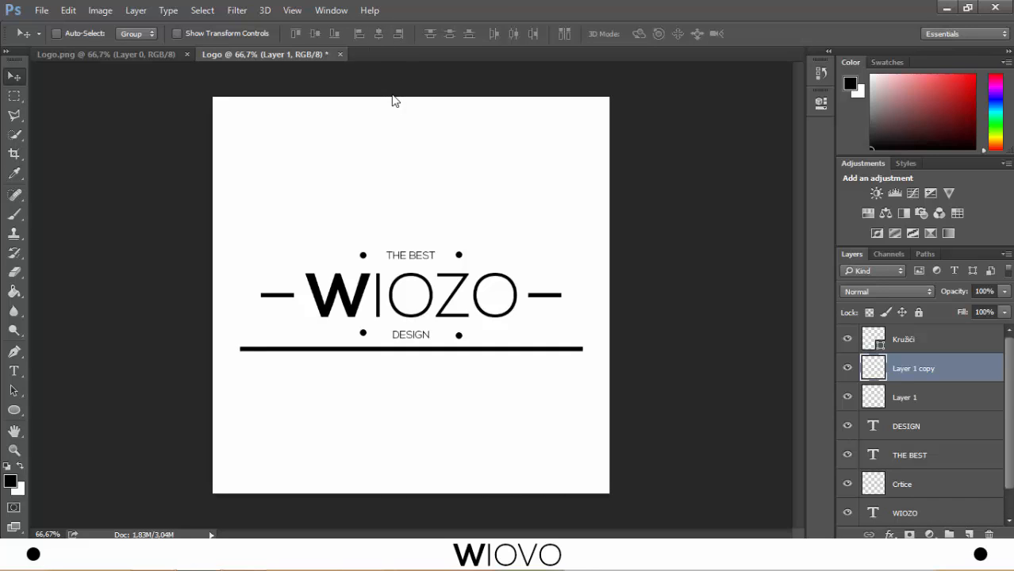
drag(414, 353, 415, 240)
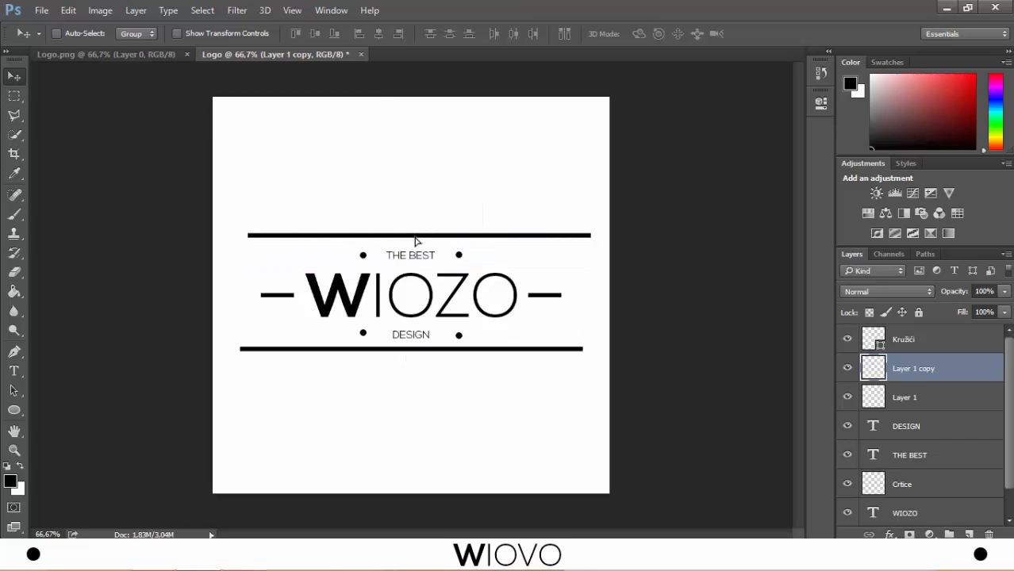
key(ctrl+a)
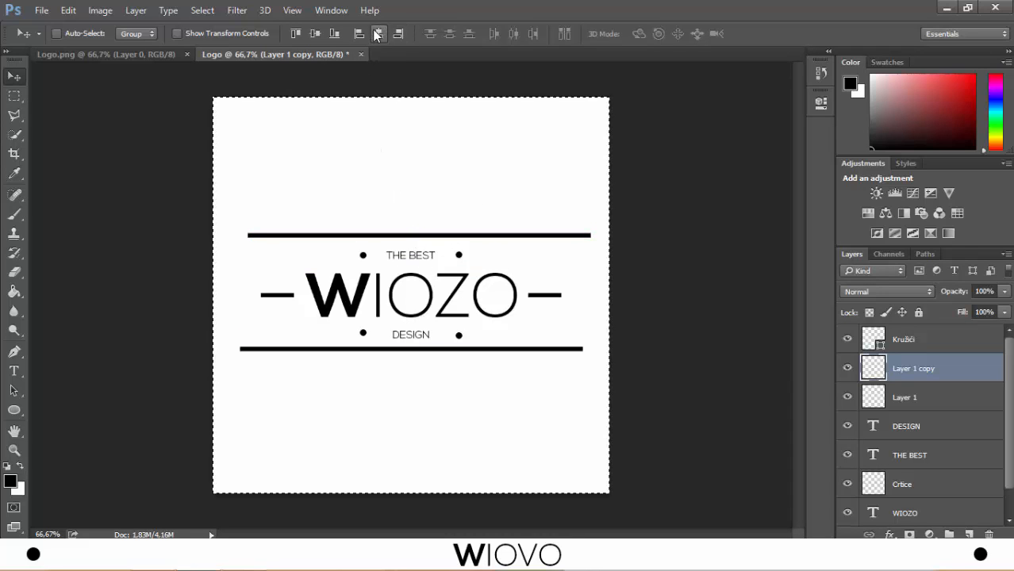
click(379, 34)
key(ctrl+d)
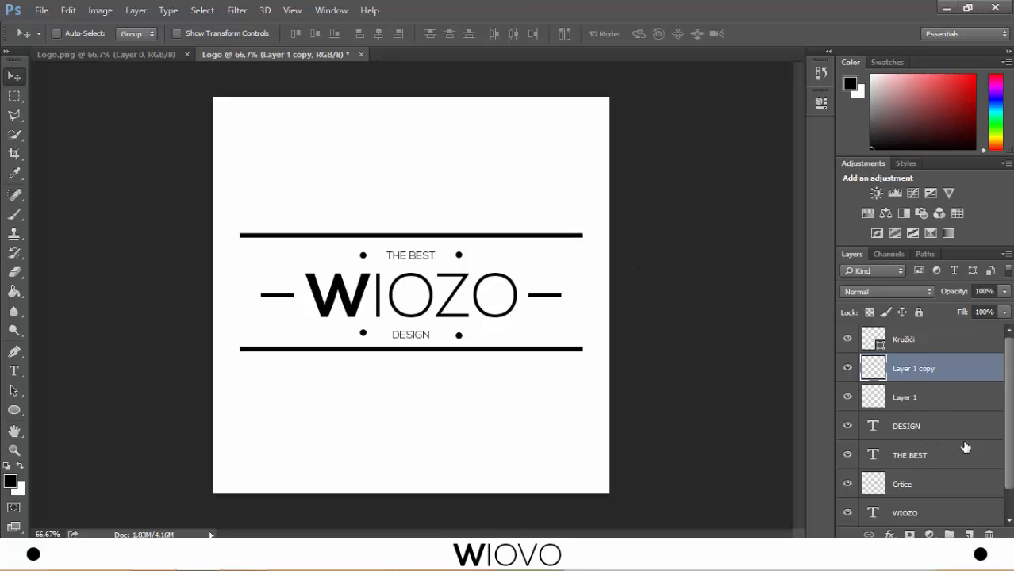
- Add the text GAMING in 10 pt Nexa Light on a new layer over the lower line, below DESIGN
click(969, 534)
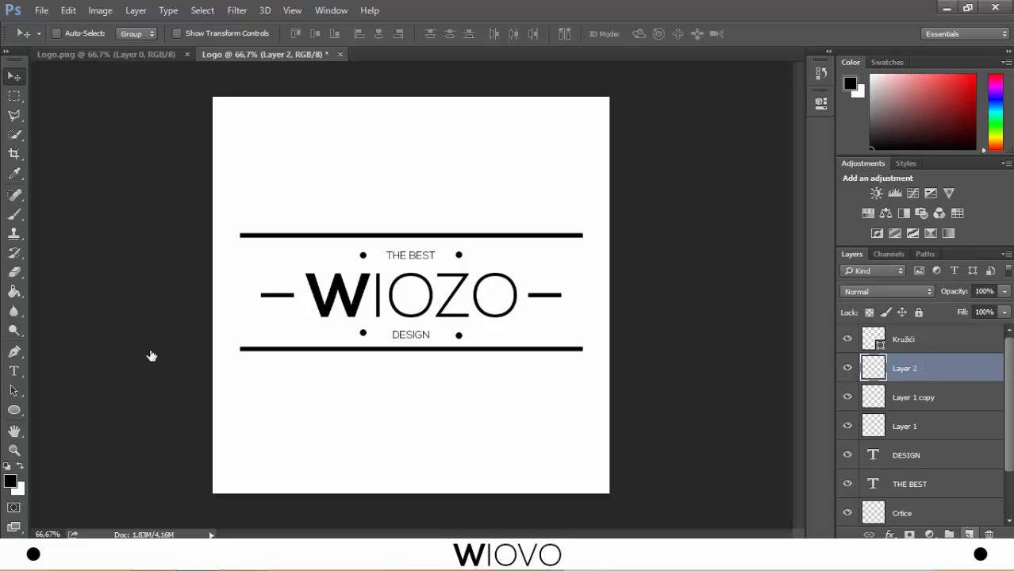
click(14, 370)
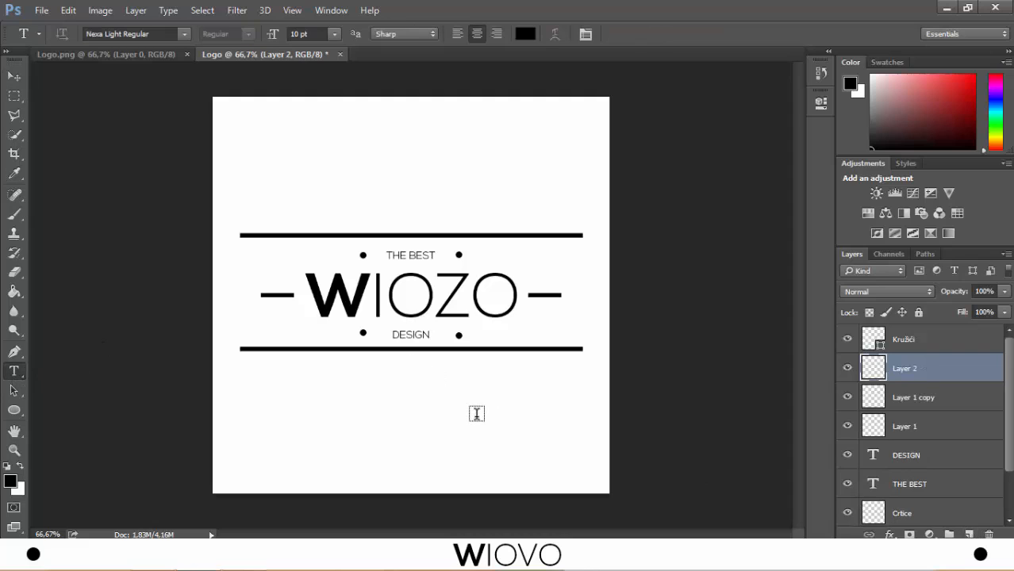
click(407, 349)
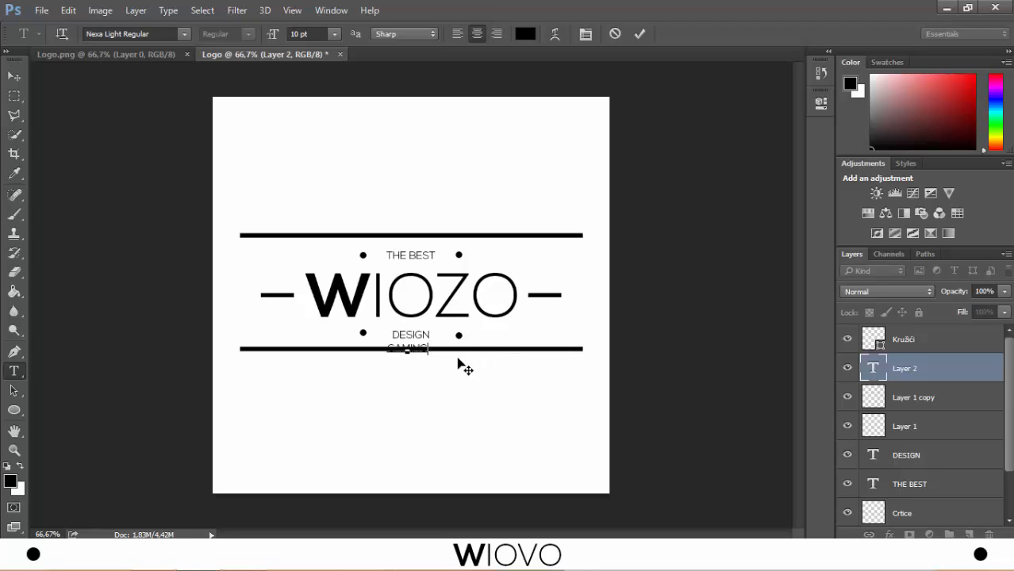
click(642, 33)
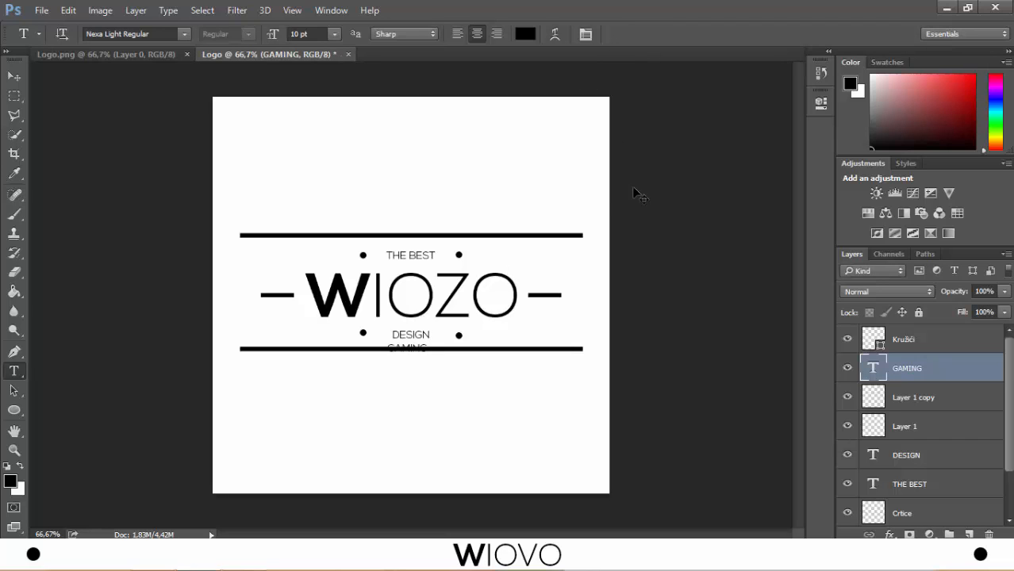
- Centre the GAMING text horizontally on the canvas and clear the selection
click(13, 75)
key(ctrl+a)
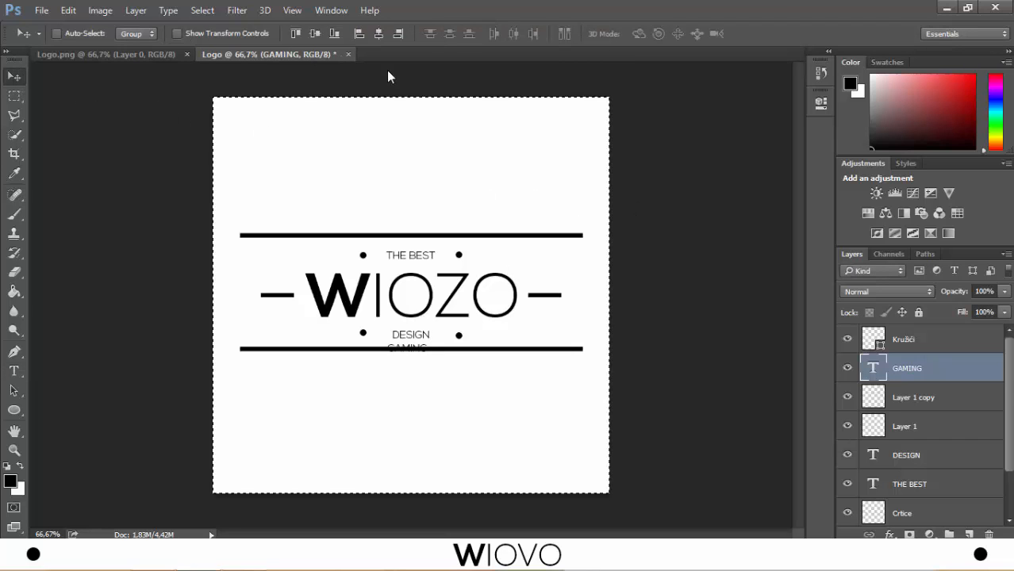
click(379, 35)
key(ctrl+d)
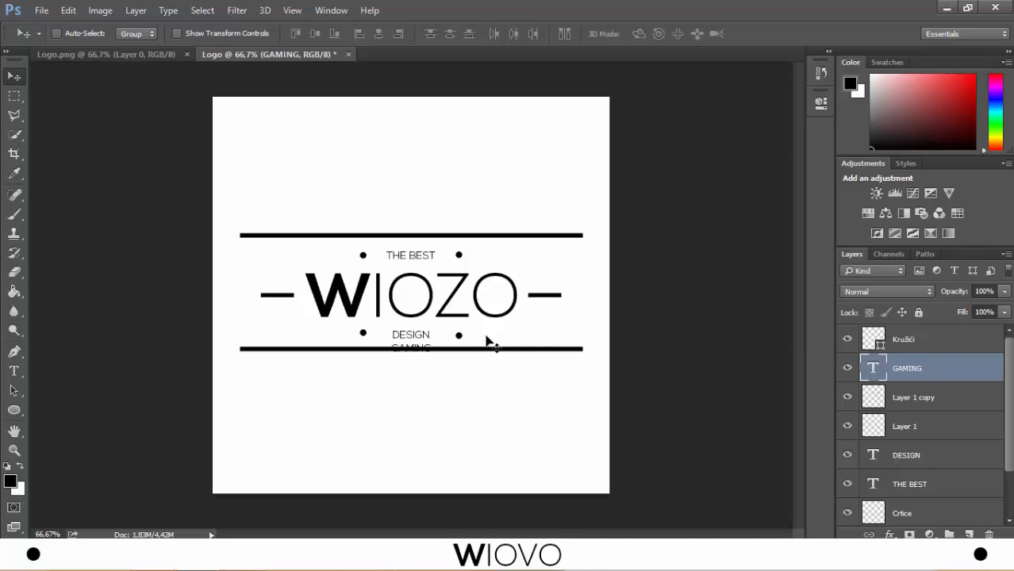
- Cut a rectangular gap in the lower long line around the GAMING text on Layer 1 and clear the selection
key(ctrl+plus)
key(ctrl+plus)
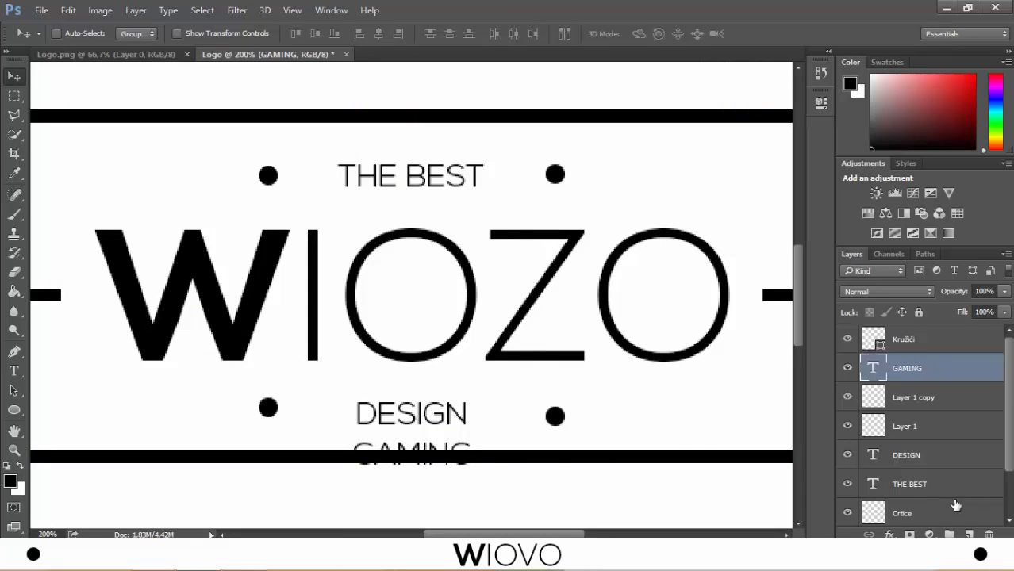
scroll(933, 396, down, 2)
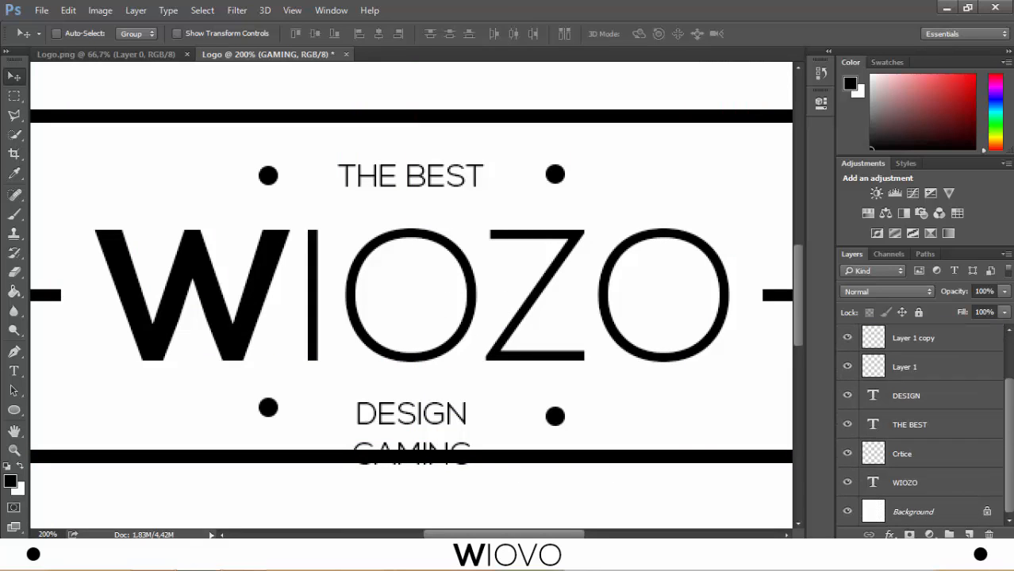
scroll(934, 397, up, 2)
click(927, 405)
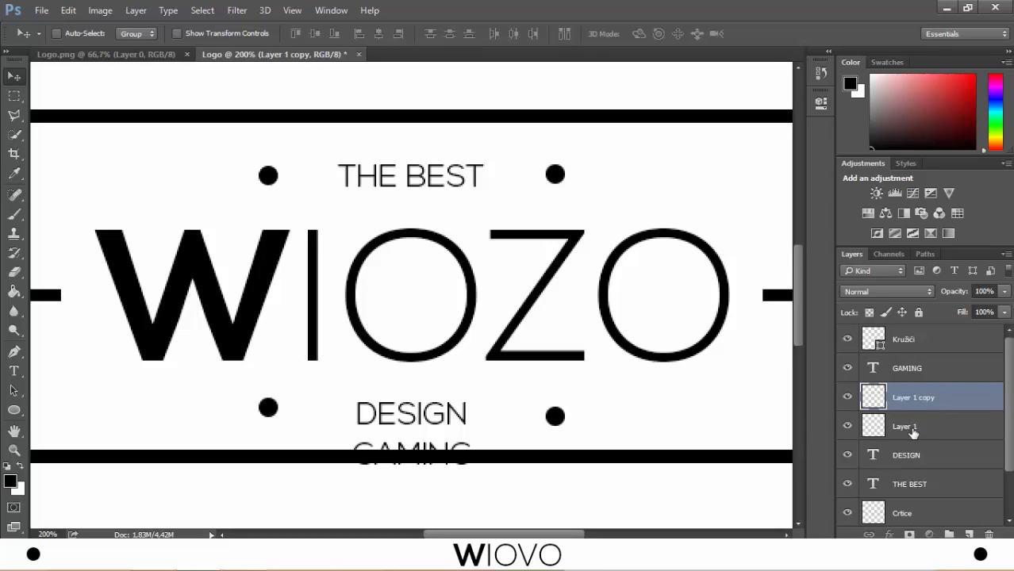
click(920, 428)
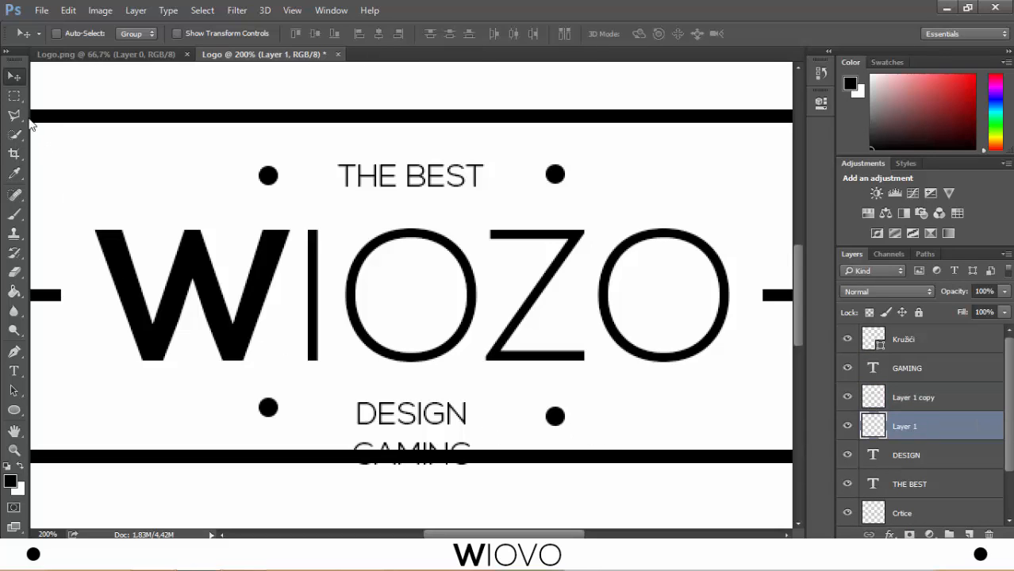
click(15, 95)
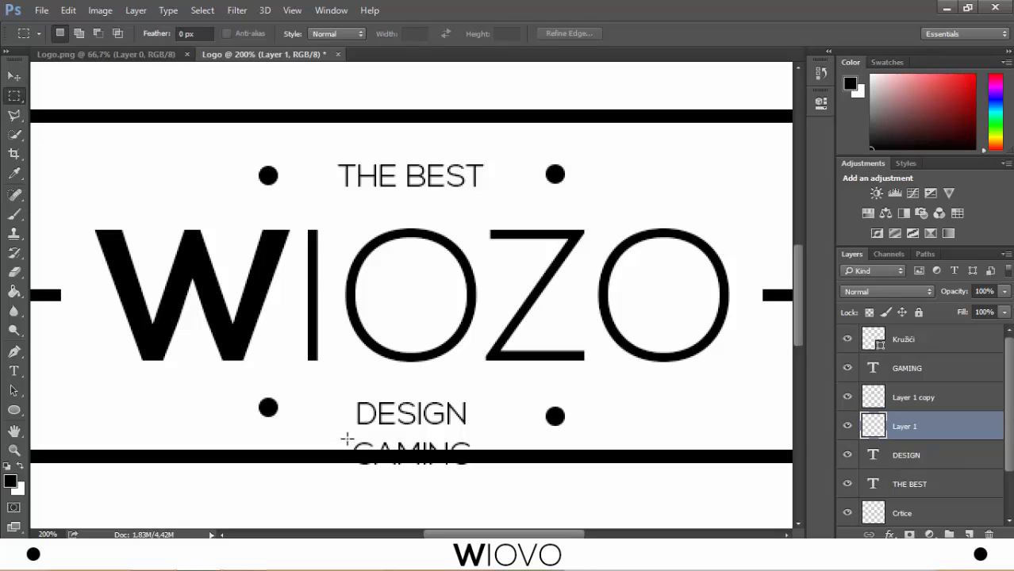
drag(343, 438, 484, 468)
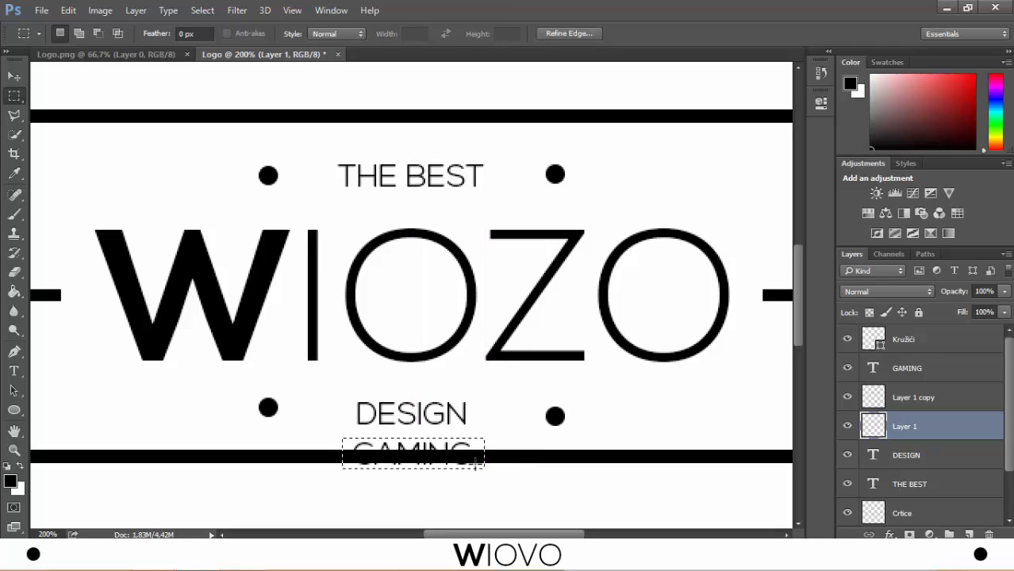
key(ctrl+BackSpace)
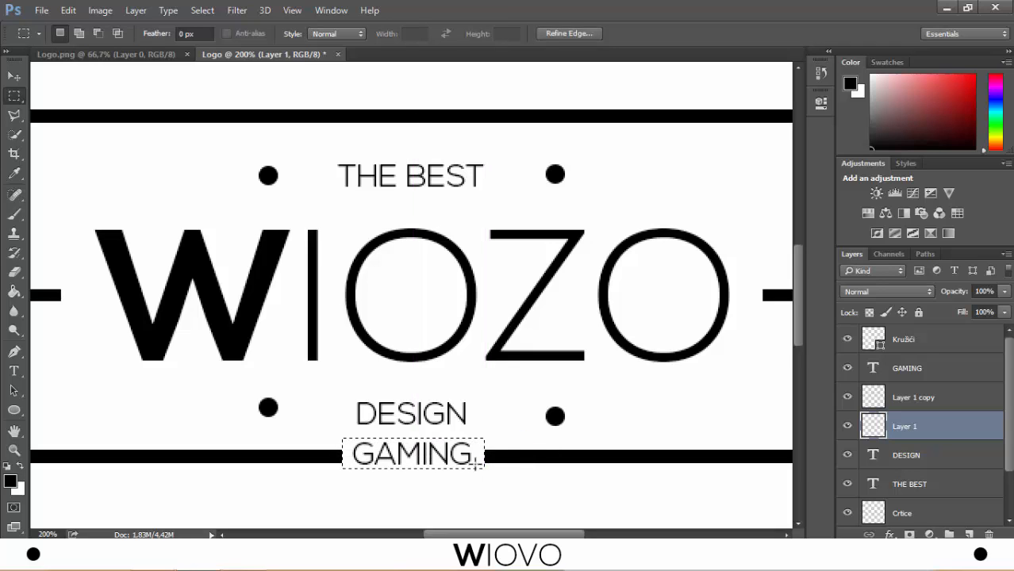
key(ctrl+d)
click(15, 76)
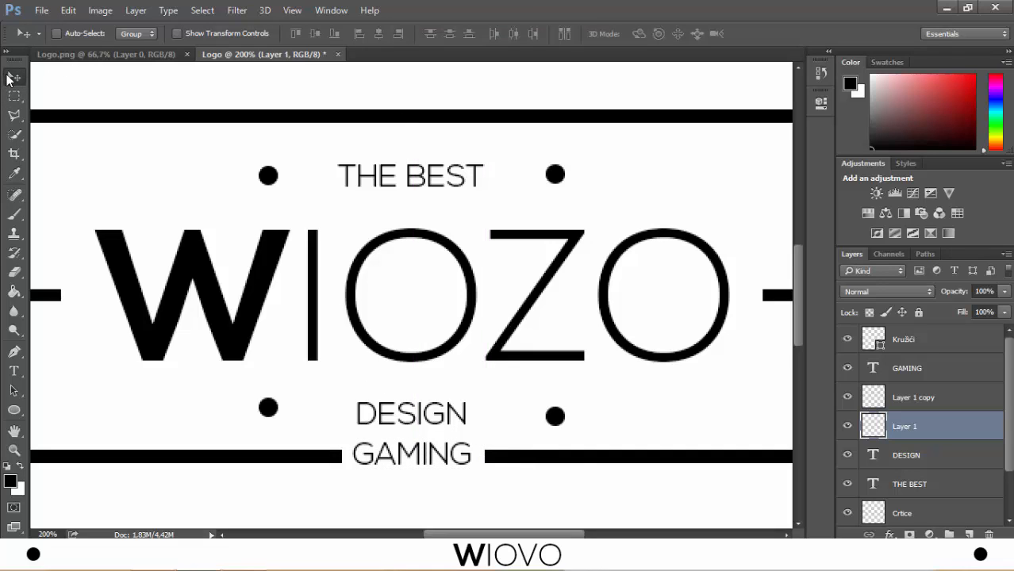
- Rename the lower long line's layer as Crtica dolje
key(ctrl+minus)
key(ctrl+minus)
key(ctrl+minus)
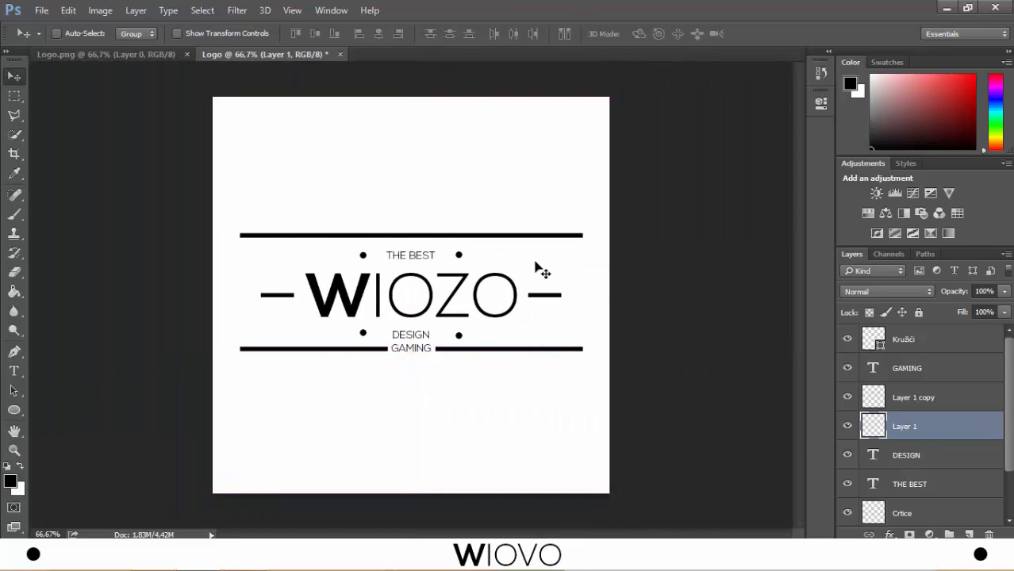
double_click(903, 428)
text(Crtica dolje)
key(Return)
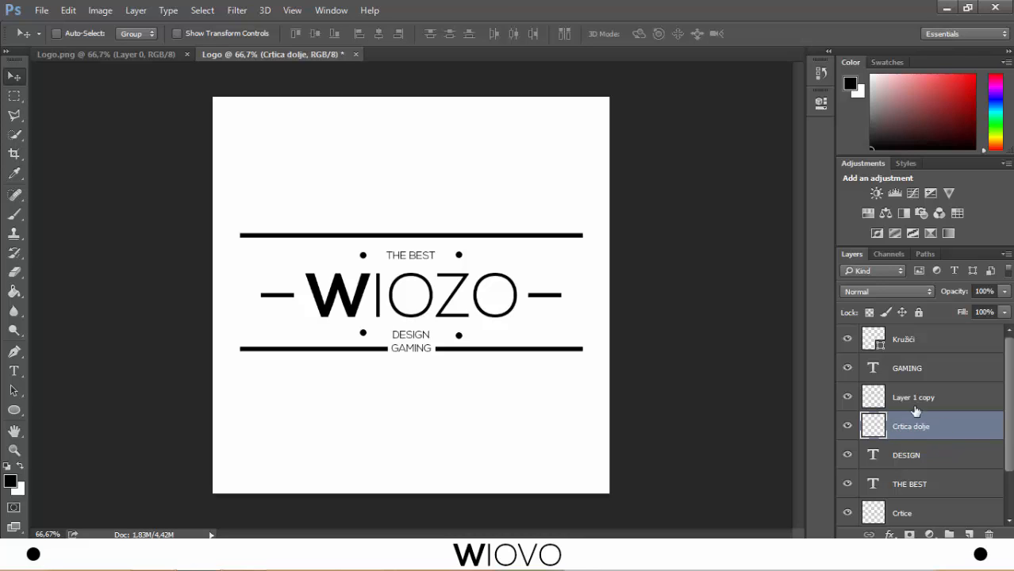
- Rename the upper long line's layer as Crtica gore
double_click(913, 397)
text(Cr)
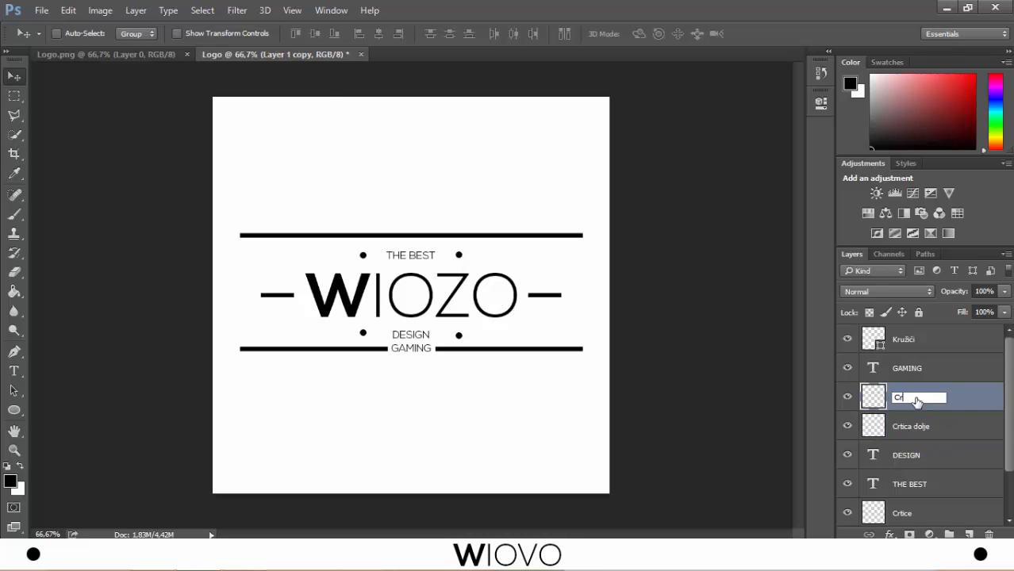
text(tica gore)
key(Return)
drag(1011, 429, 1008, 403)
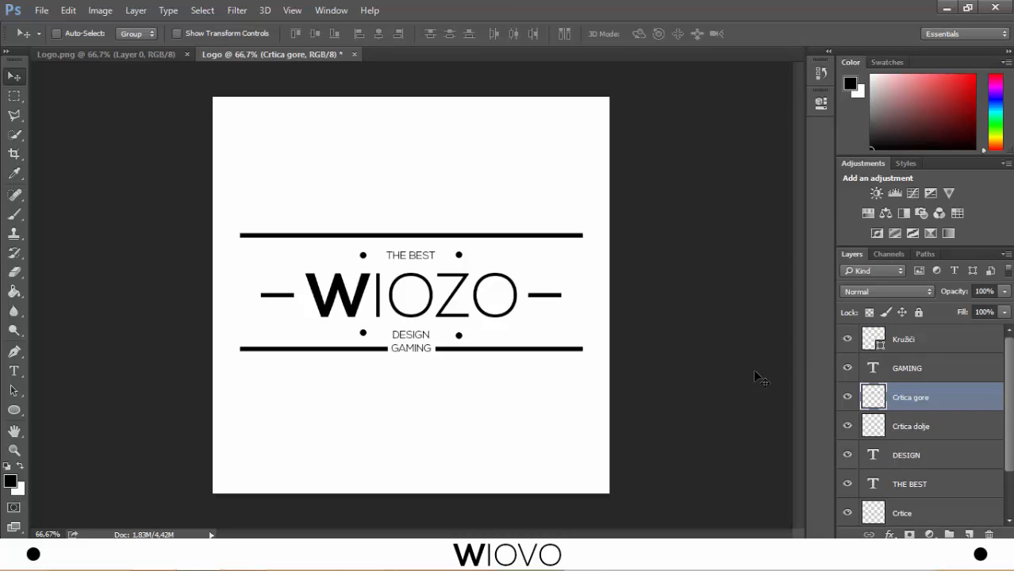